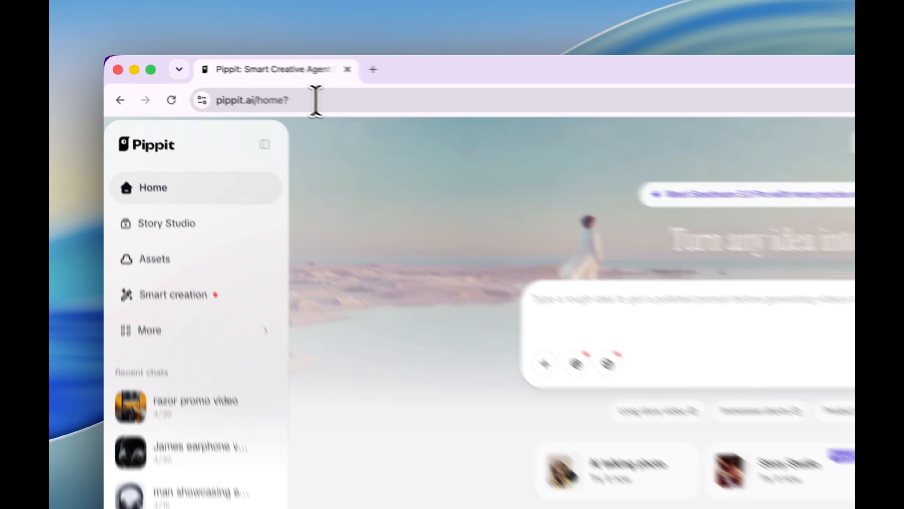
Open the featured work Cursed Maze on the Pippit home page and preview its opening, pausing and resuming playback.
{"action": "left_click", "coordinate": [316, 100]}
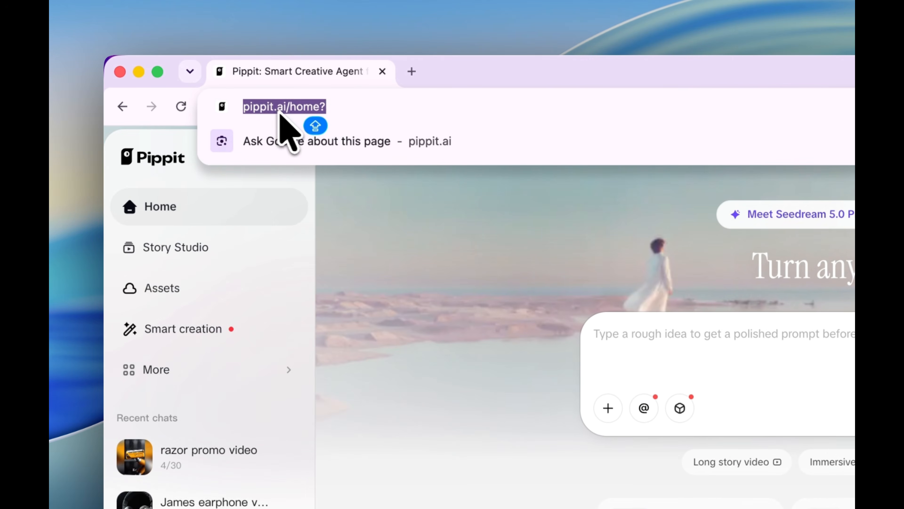
{"action": "left_click", "coordinate": [382, 243]}
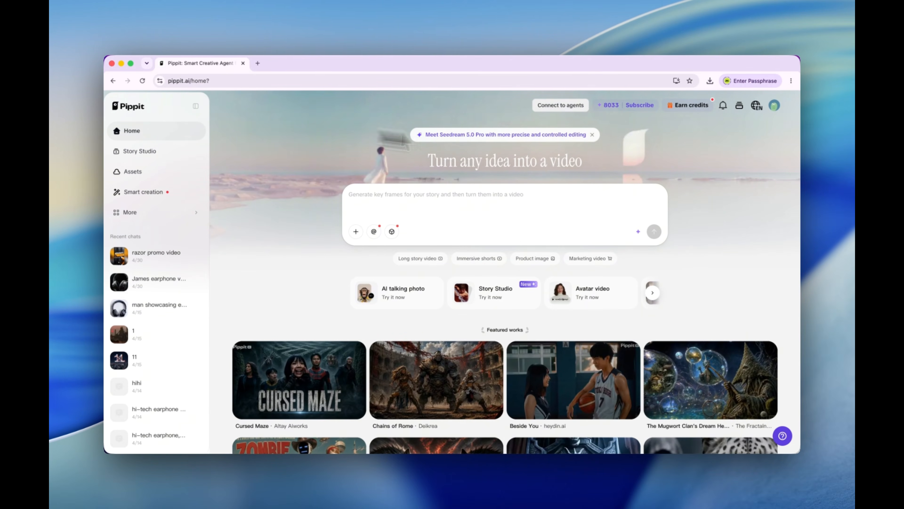
{"action": "scroll", "coordinate": [308, 267], "scroll_direction": "down", "scroll_amount": 10}
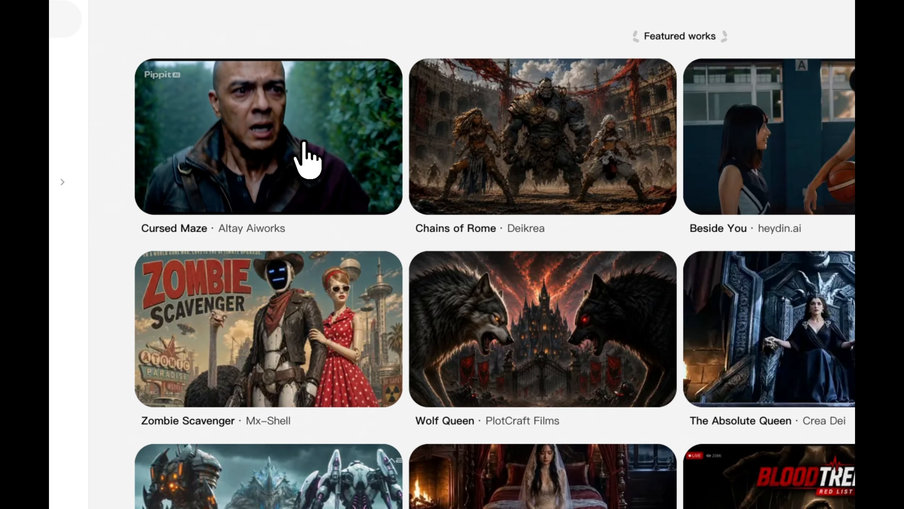
{"action": "left_click", "coordinate": [306, 160]}
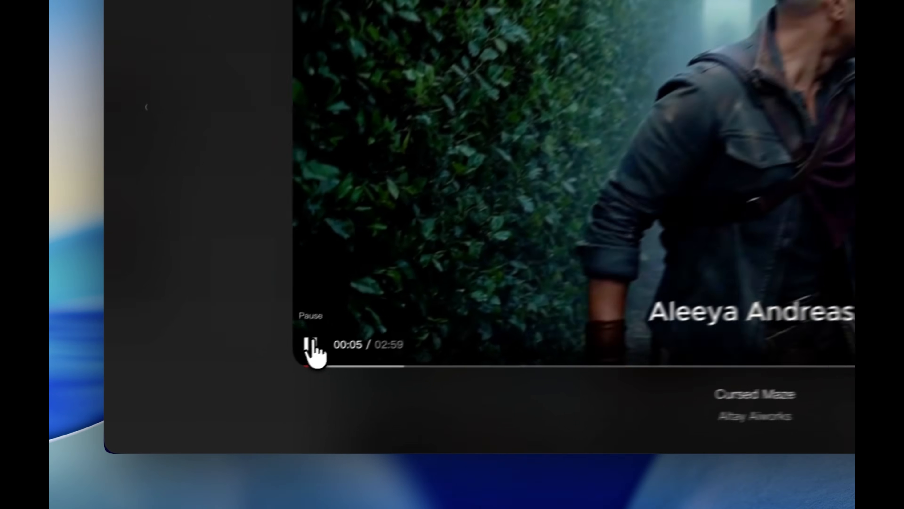
{"action": "left_click", "coordinate": [214, 395]}
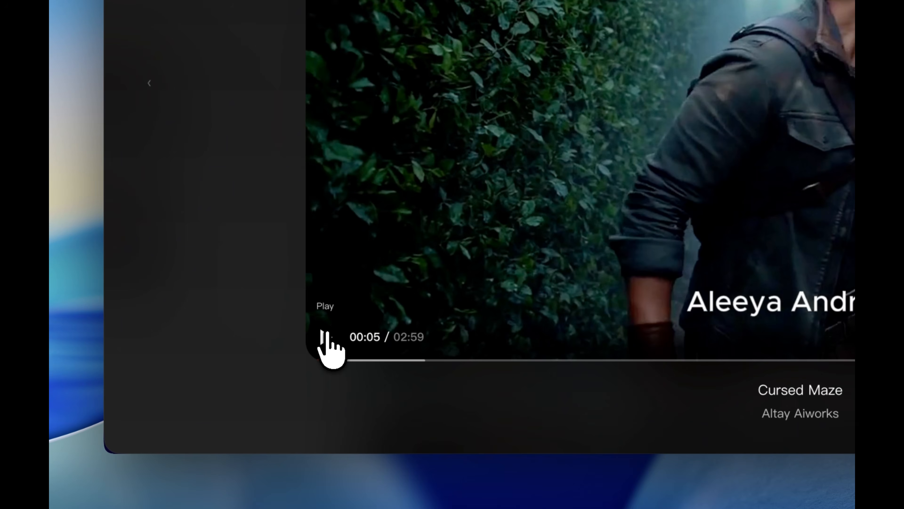
{"action": "left_click", "coordinate": [327, 337]}
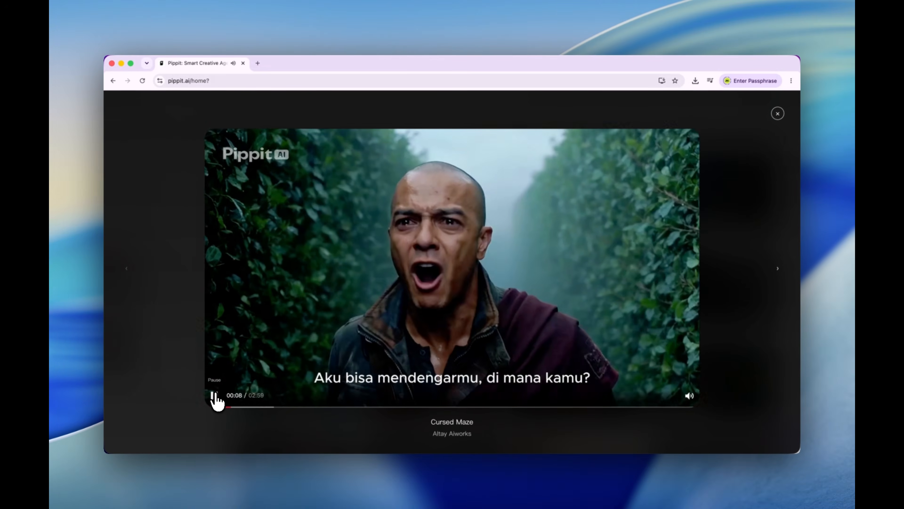
{"action": "left_click", "coordinate": [214, 394]}
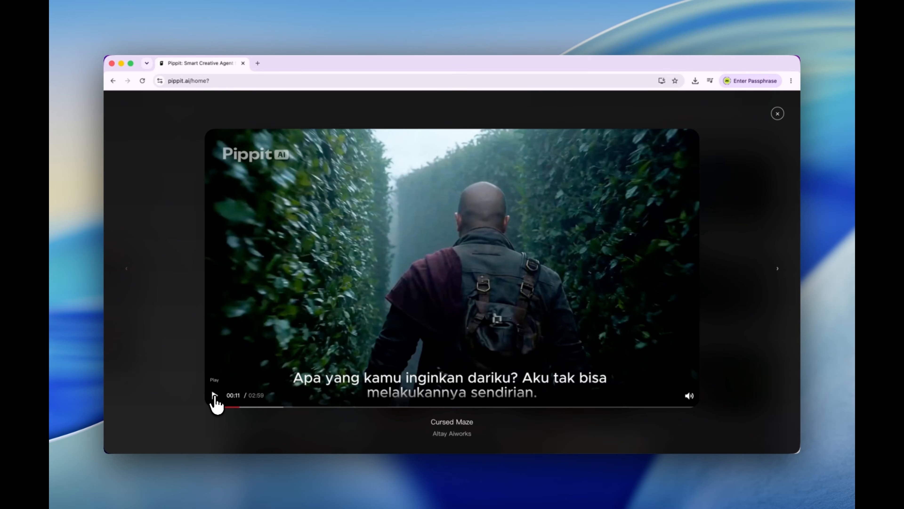
{"action": "left_click", "coordinate": [214, 395]}
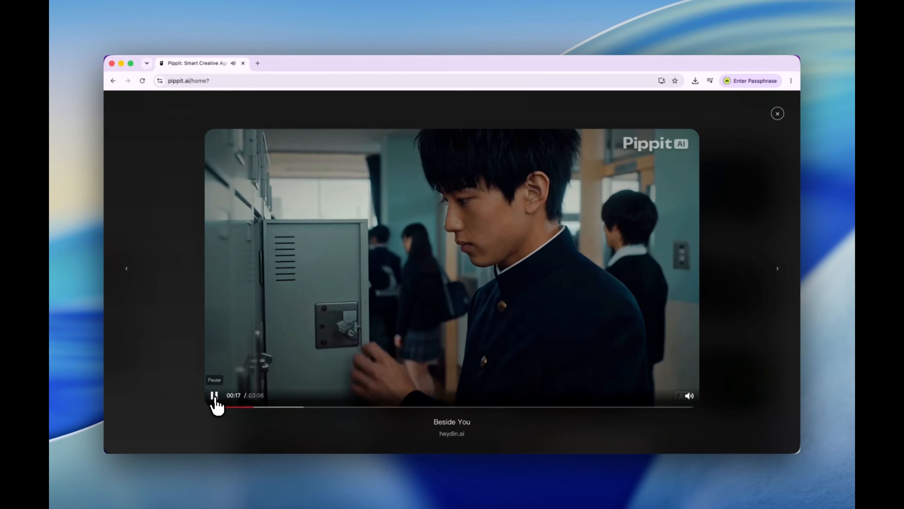
Preview the Beside You video at a further point and browse the rest of the featured works gallery.
{"action": "left_click", "coordinate": [273, 407]}
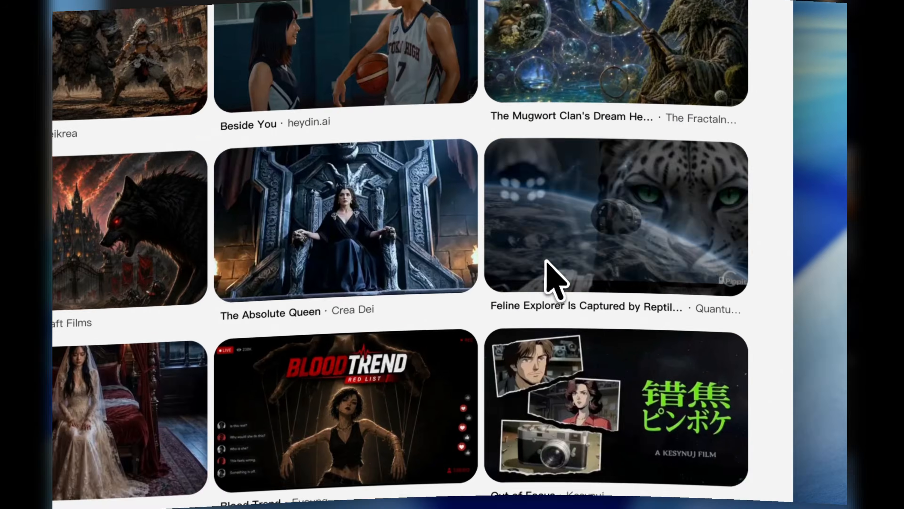
{"action": "scroll", "coordinate": [556, 285], "scroll_direction": "down", "scroll_amount": 5}
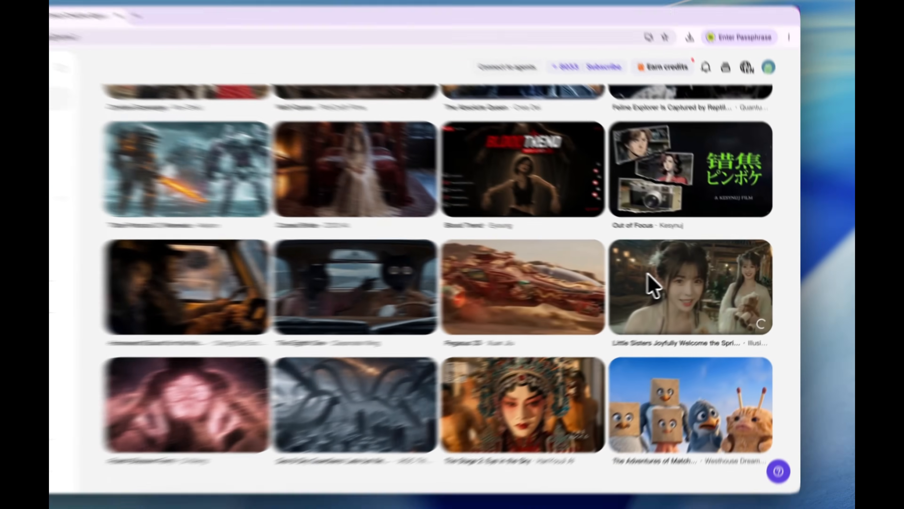
{"action": "scroll", "coordinate": [652, 283], "scroll_direction": "up", "scroll_amount": 10}
{"action": "scroll", "coordinate": [678, 283], "scroll_direction": "down", "scroll_amount": 1}
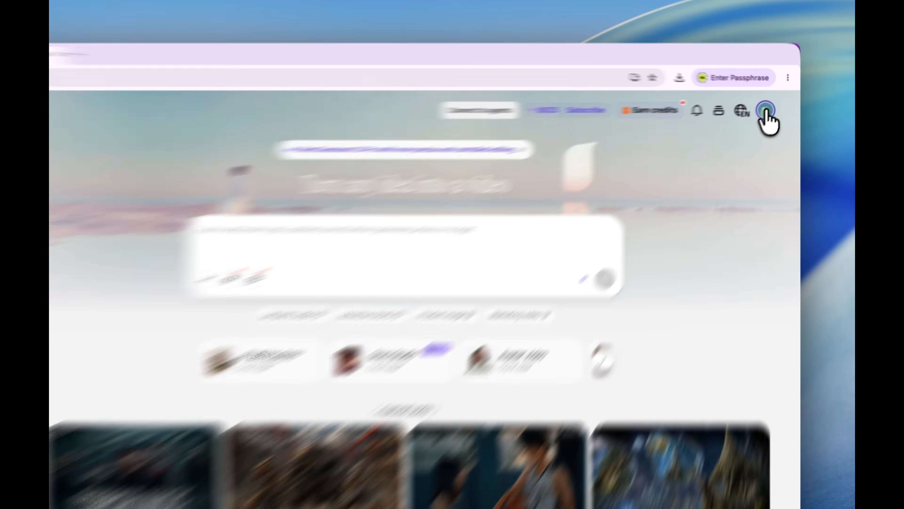
{"action": "left_click", "coordinate": [775, 106]}
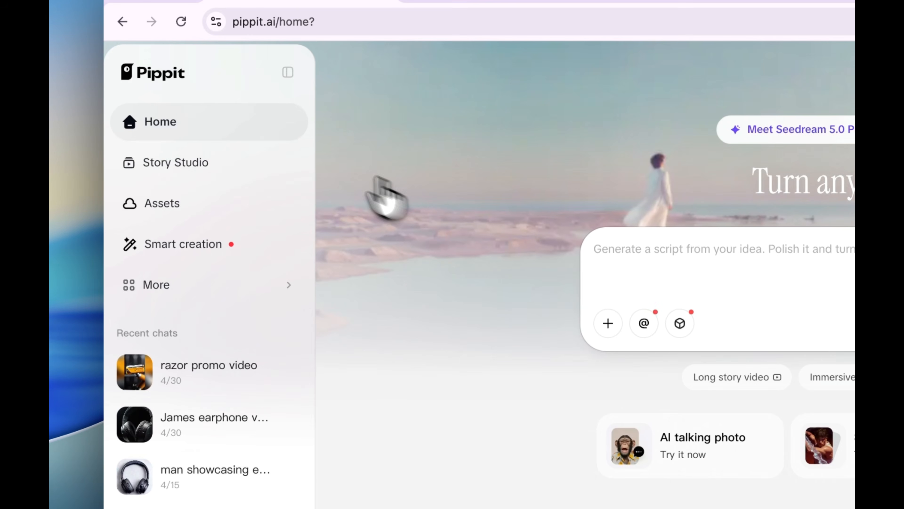
Open Story Studio and switch the script source to AI scriptwriter.
{"action": "left_click", "coordinate": [216, 170]}
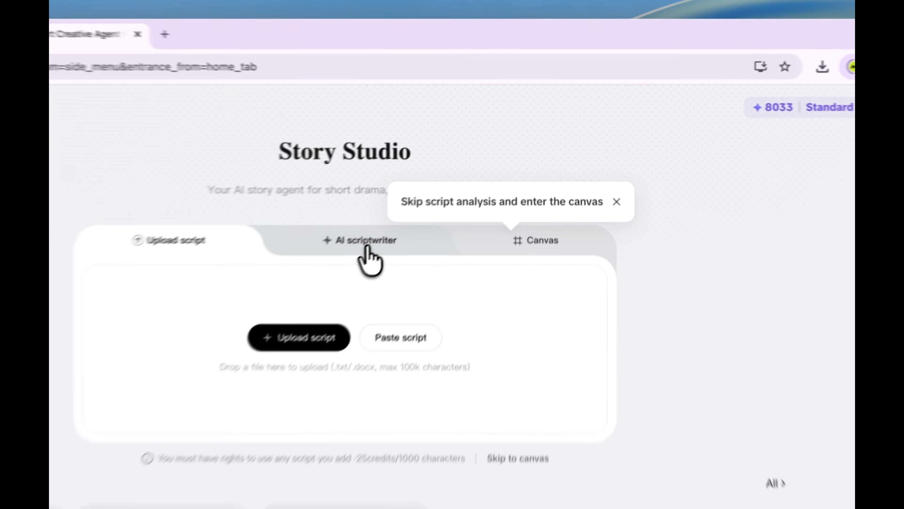
{"action": "left_click", "coordinate": [459, 177]}
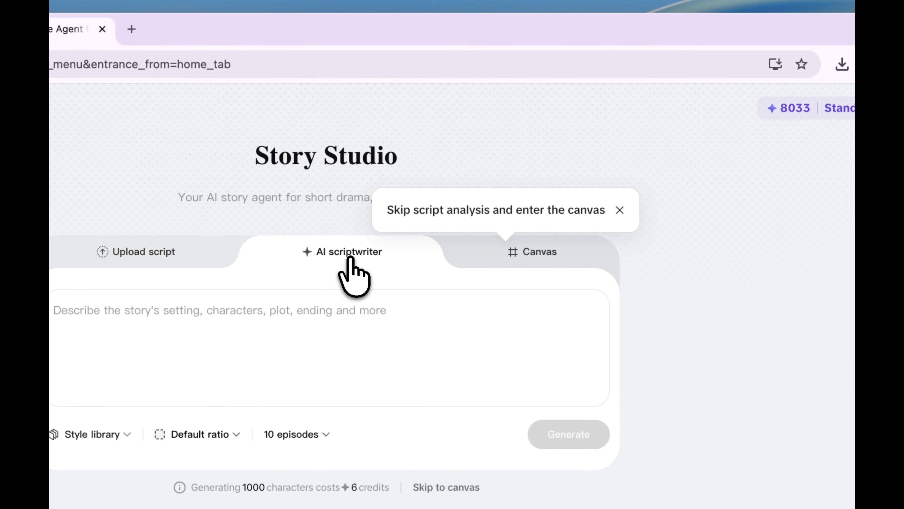
{"action": "left_click", "coordinate": [540, 251]}
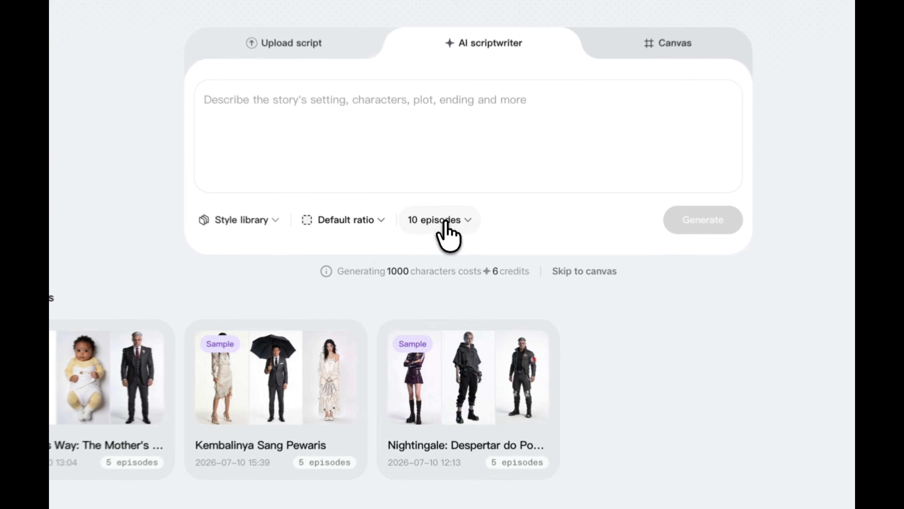
Examine the available episode counts, aspect ratios and style library presets for the AI scriptwriter.
{"action": "left_click", "coordinate": [439, 267]}
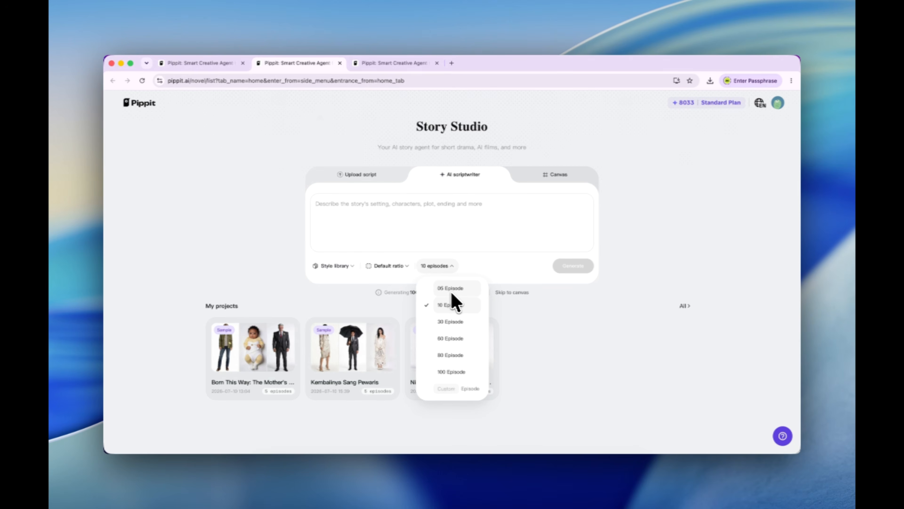
{"action": "left_click", "coordinate": [380, 267]}
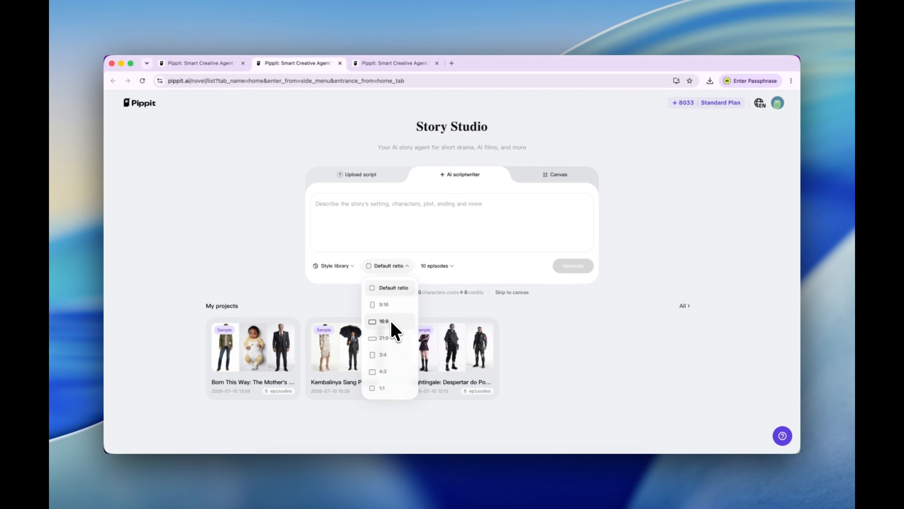
{"action": "left_click", "coordinate": [340, 266]}
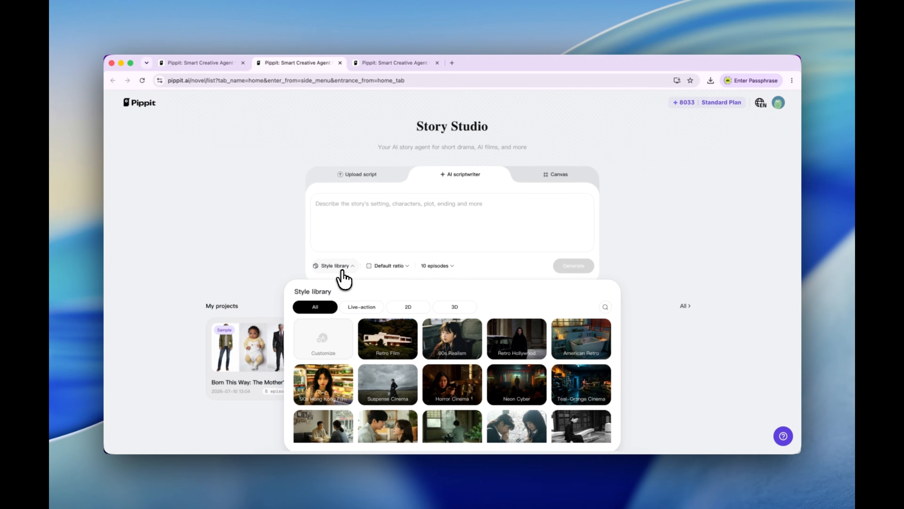
{"action": "scroll", "coordinate": [402, 343], "scroll_direction": "down", "scroll_amount": 2}
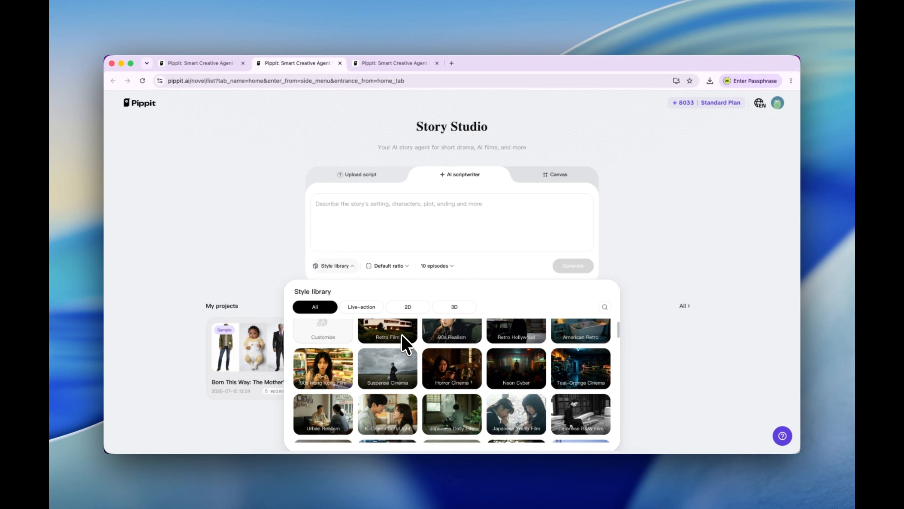
{"action": "scroll", "coordinate": [402, 337], "scroll_direction": "up", "scroll_amount": 1}
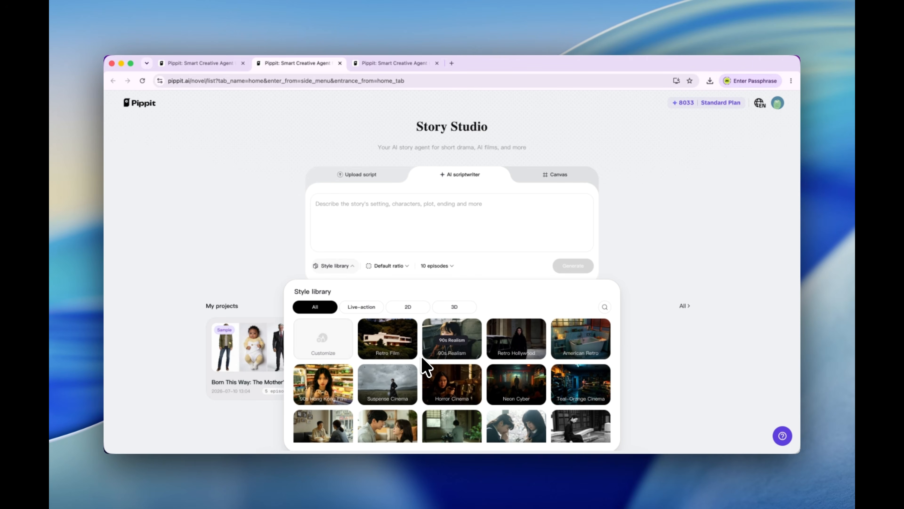
{"action": "left_click", "coordinate": [419, 231]}
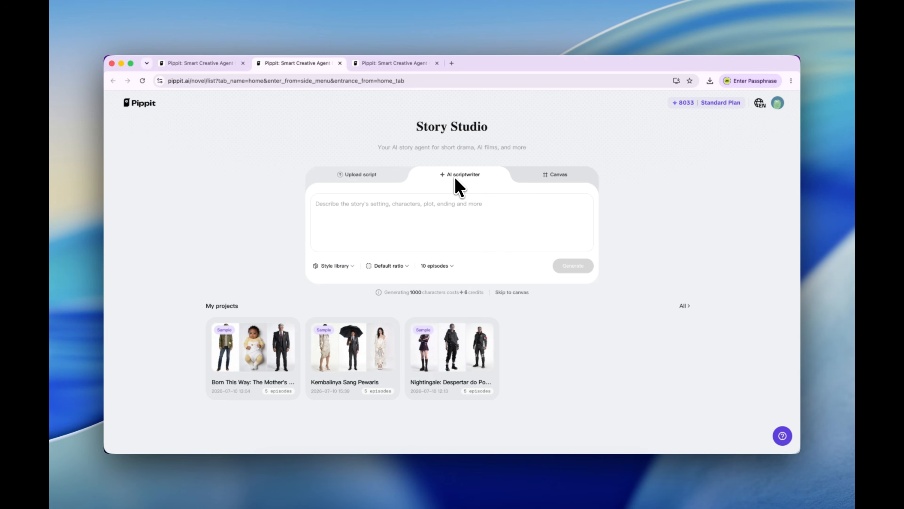
Paste the story description for a photorealistic cinematic dark fantasy short film with a cold blue and gold color palette and twin moons.
{"action": "left_click", "coordinate": [366, 218]}
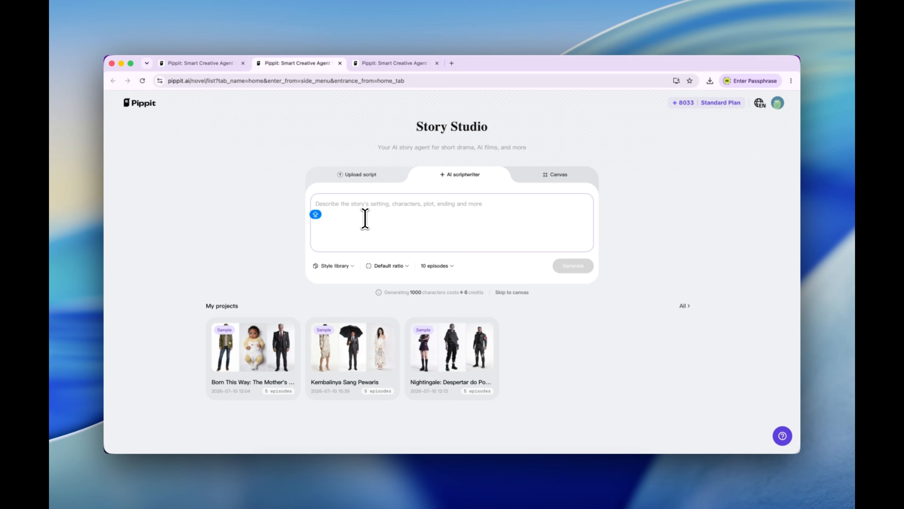
{"action": "key", "text": "super+v"}
{"action": "scroll", "coordinate": [429, 223], "scroll_direction": "up", "scroll_amount": 10}
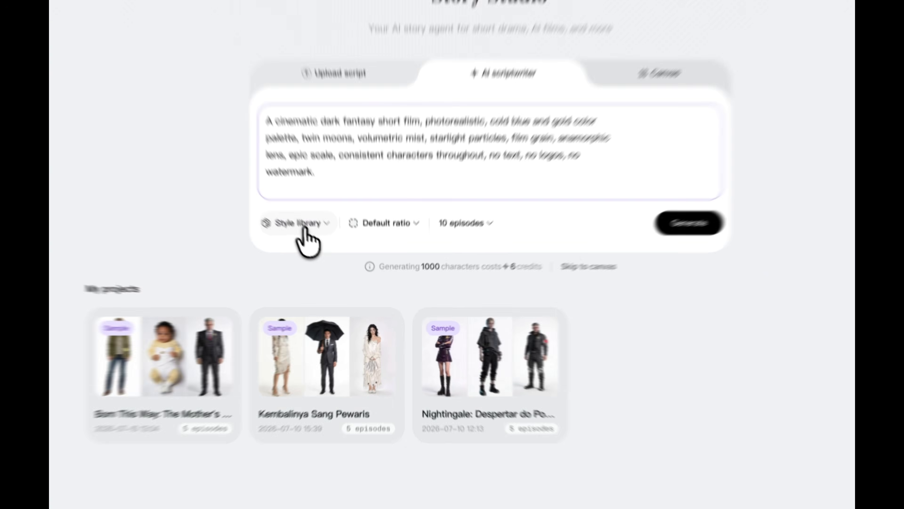
Compare the 2D and Live-action presets in the style library and apply the Retro Hollywood style.
{"action": "left_click", "coordinate": [335, 266]}
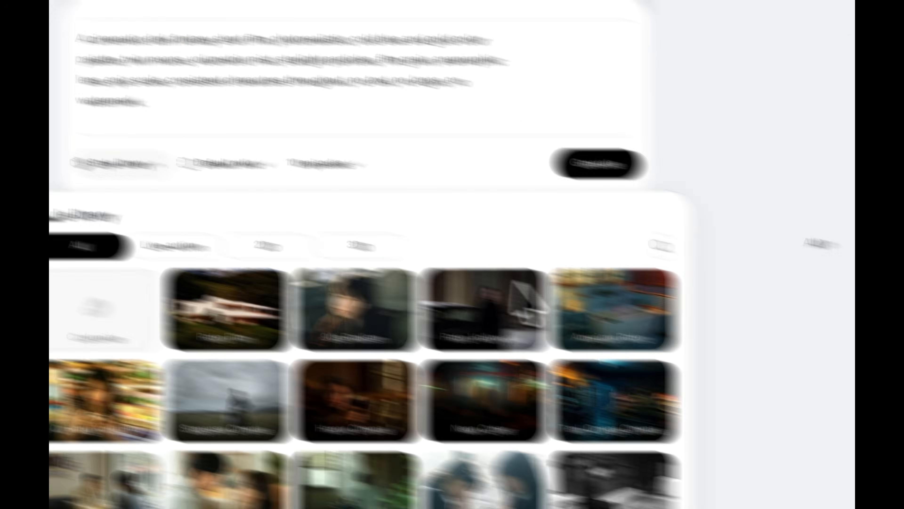
{"action": "scroll", "coordinate": [662, 392], "scroll_direction": "down", "scroll_amount": 3}
{"action": "scroll", "coordinate": [663, 392], "scroll_direction": "up", "scroll_amount": 3}
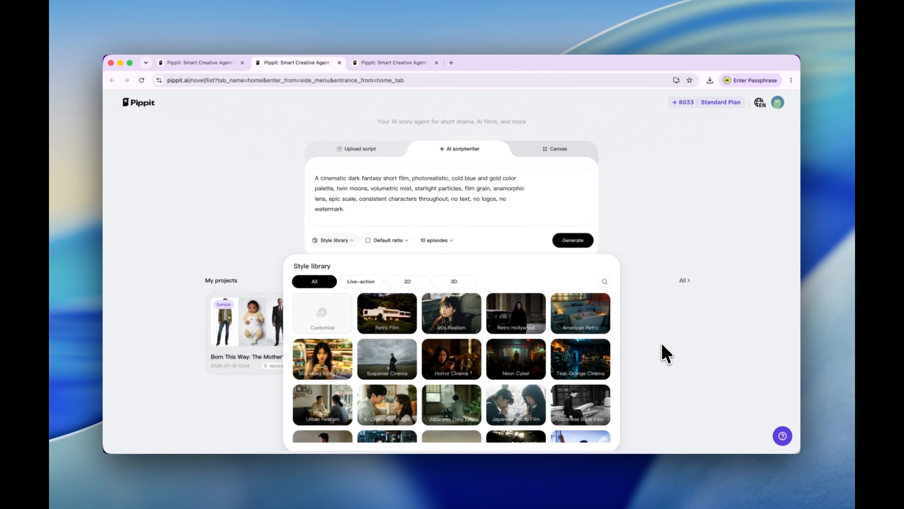
{"action": "scroll", "coordinate": [661, 342], "scroll_direction": "down", "scroll_amount": 2}
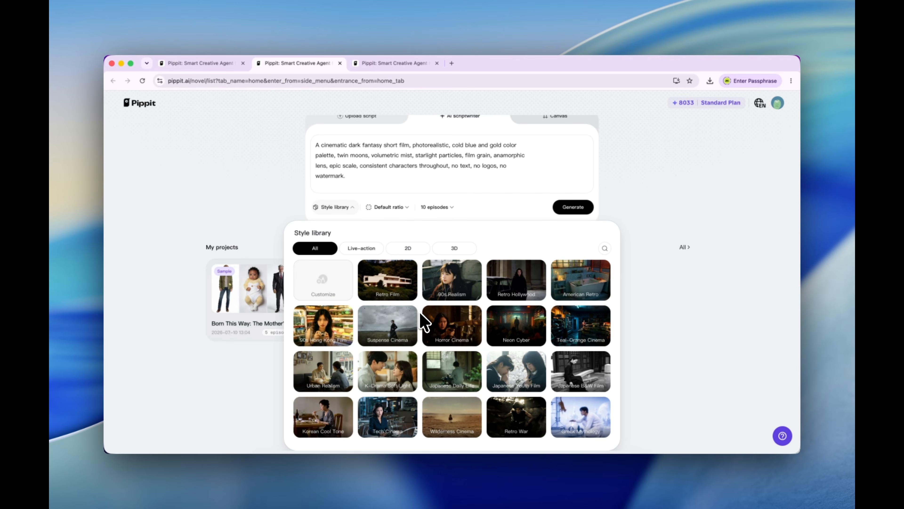
{"action": "left_click", "coordinate": [412, 249]}
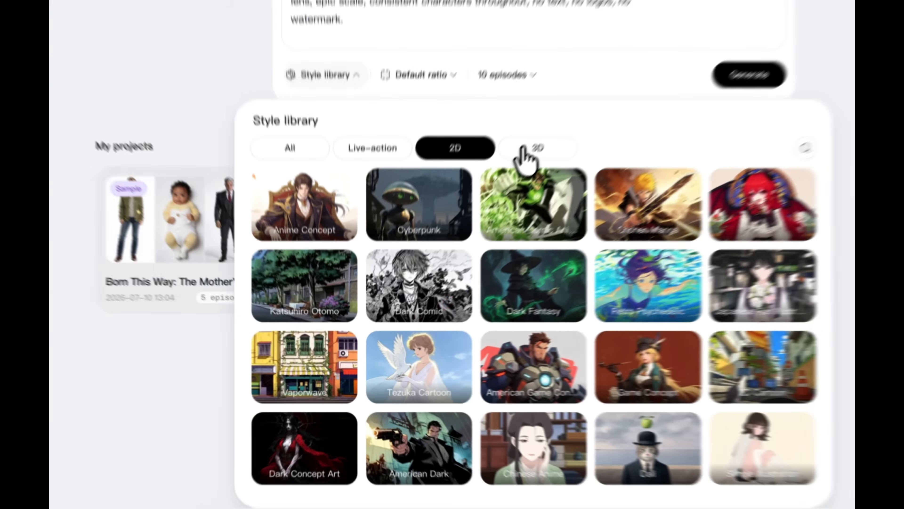
{"action": "left_click", "coordinate": [452, 250]}
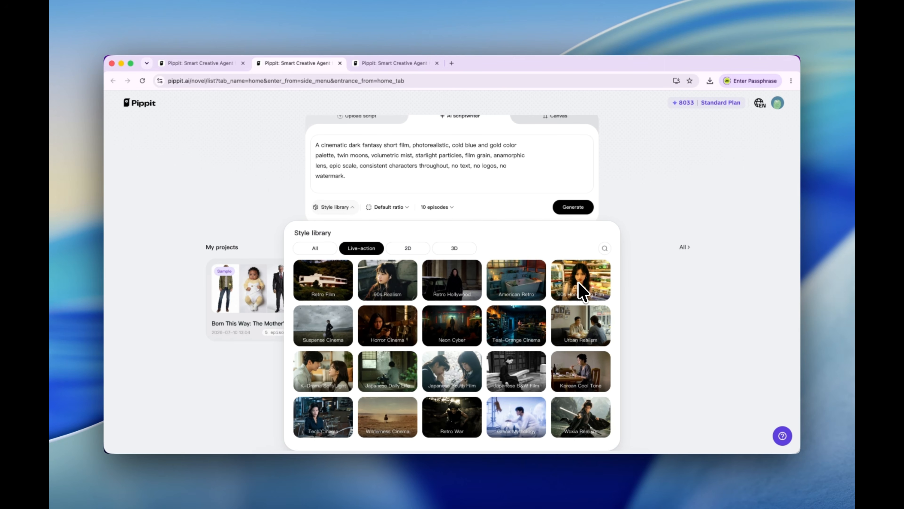
{"action": "scroll", "coordinate": [426, 344], "scroll_direction": "down", "scroll_amount": 3}
{"action": "scroll", "coordinate": [439, 320], "scroll_direction": "up", "scroll_amount": 3}
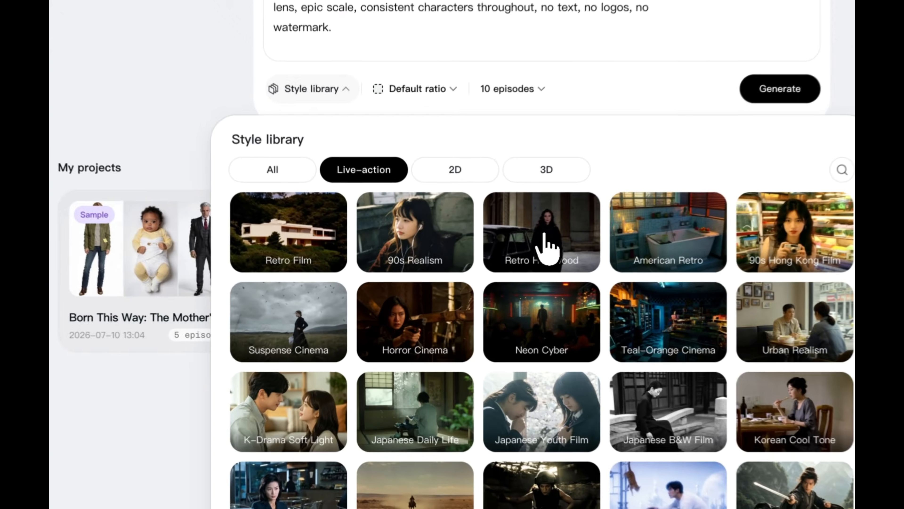
{"action": "left_click", "coordinate": [455, 287]}
Set the story's aspect ratio to 16:9 and its length to 5 episodes.
{"action": "left_click", "coordinate": [402, 265]}
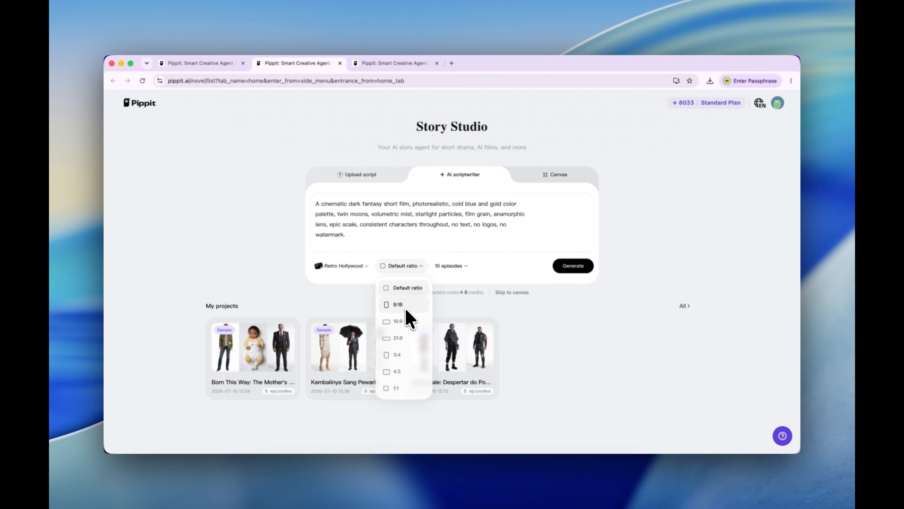
{"action": "left_click", "coordinate": [402, 266]}
{"action": "left_click", "coordinate": [403, 267]}
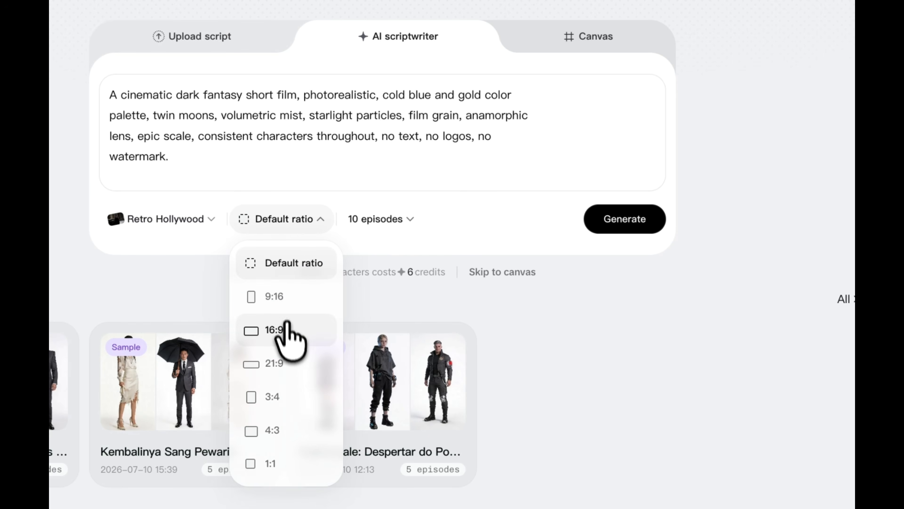
{"action": "left_click", "coordinate": [291, 336]}
{"action": "left_click", "coordinate": [365, 219]}
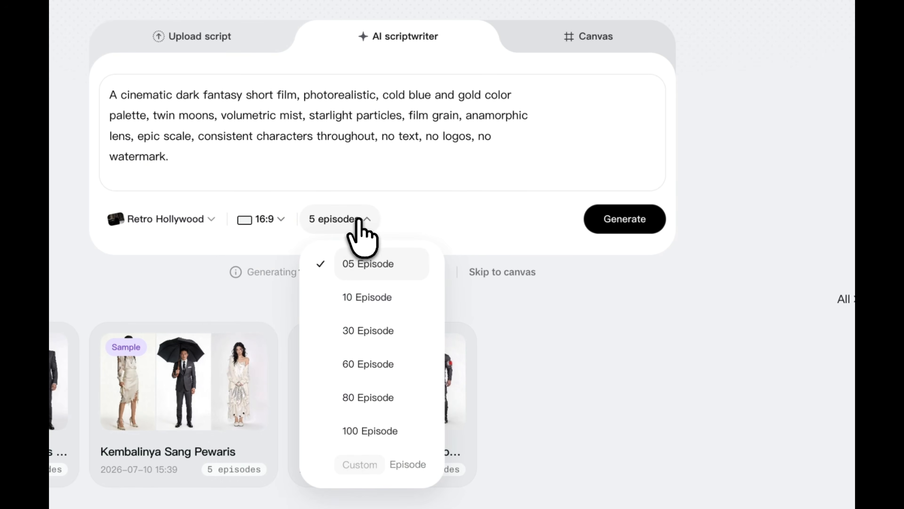
{"action": "left_click", "coordinate": [376, 268]}
Generate the script outline from the story description and read through the original idea on the script page.
{"action": "left_click", "coordinate": [626, 223]}
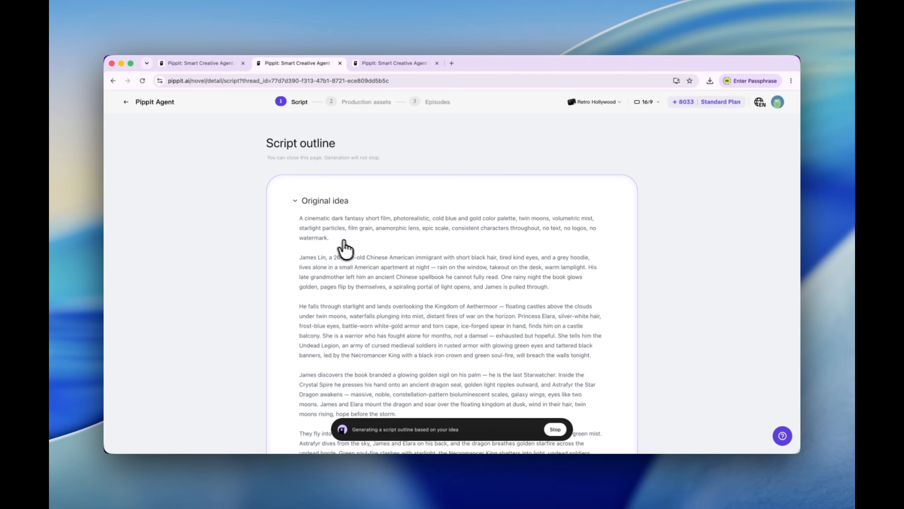
{"action": "scroll", "coordinate": [341, 234], "scroll_direction": "down", "scroll_amount": 5}
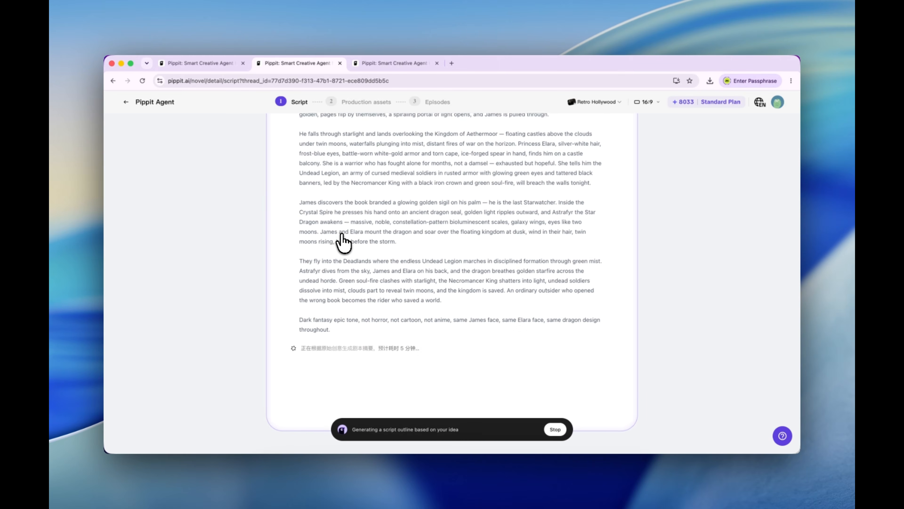
{"action": "scroll", "coordinate": [341, 234], "scroll_direction": "up", "scroll_amount": 5}
{"action": "scroll", "coordinate": [341, 235], "scroll_direction": "down", "scroll_amount": 5}
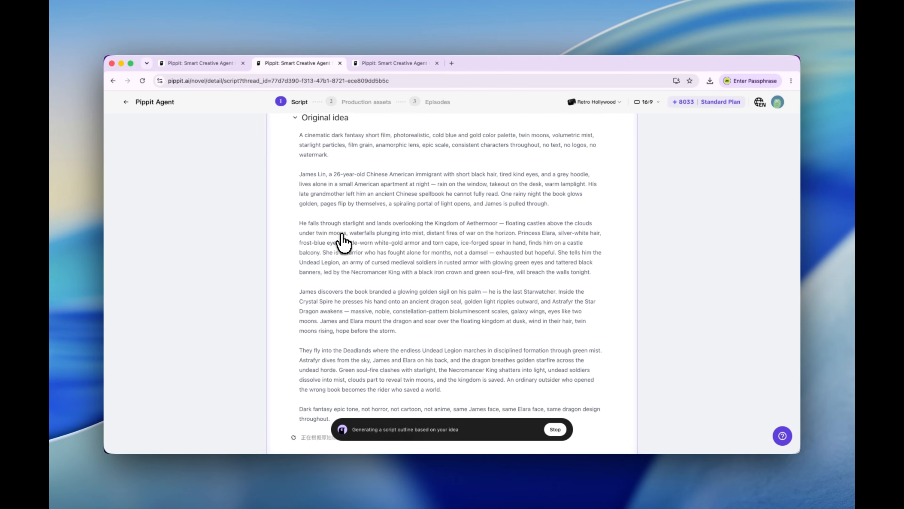
Read the synopsis and character bios in the script summary and generate the episode outlines.
{"action": "scroll", "coordinate": [342, 242], "scroll_direction": "up", "scroll_amount": 5}
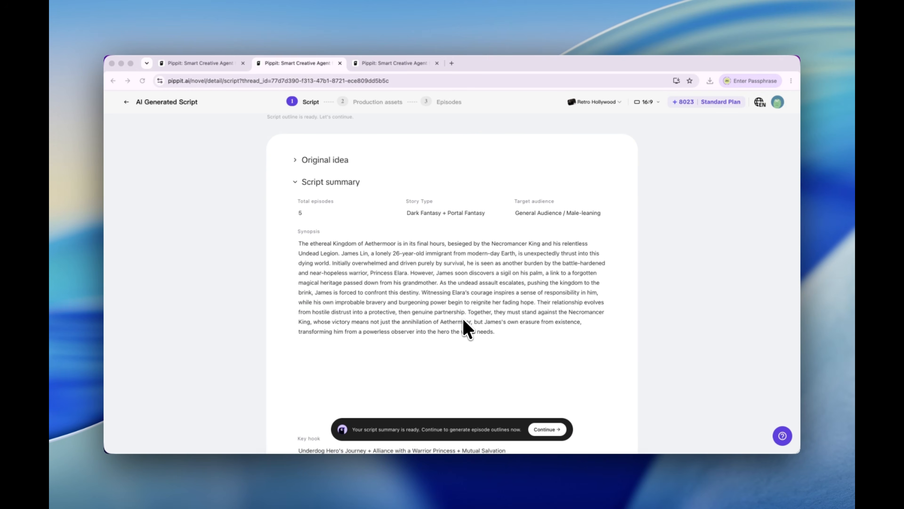
{"action": "scroll", "coordinate": [458, 303], "scroll_direction": "down", "scroll_amount": 1}
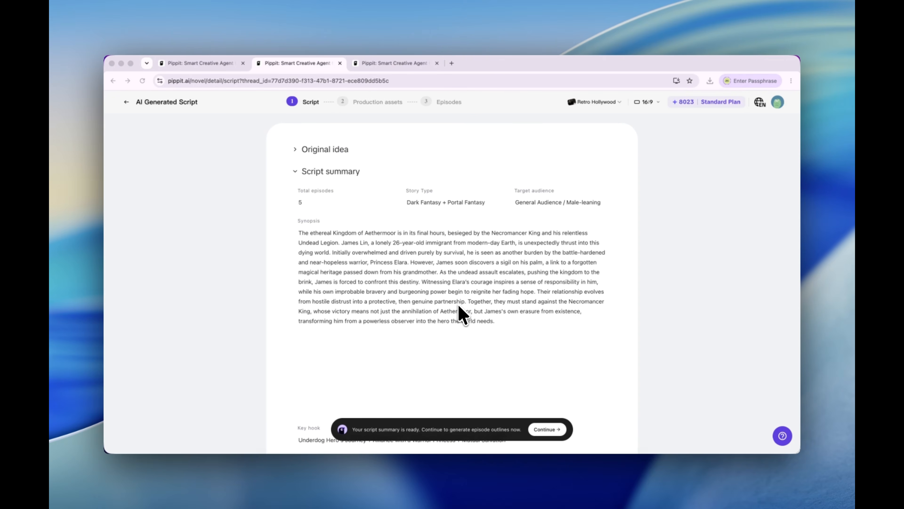
{"action": "scroll", "coordinate": [458, 306], "scroll_direction": "down", "scroll_amount": 10}
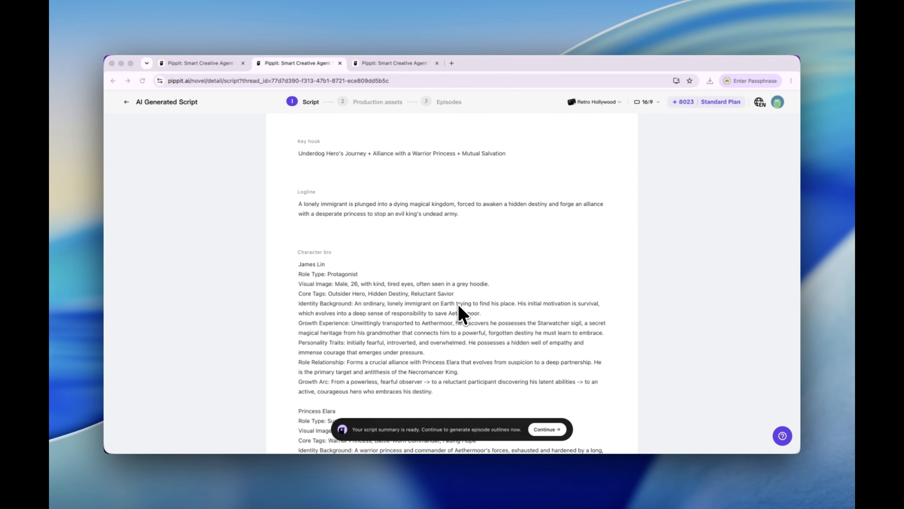
{"action": "scroll", "coordinate": [458, 304], "scroll_direction": "down", "scroll_amount": 3}
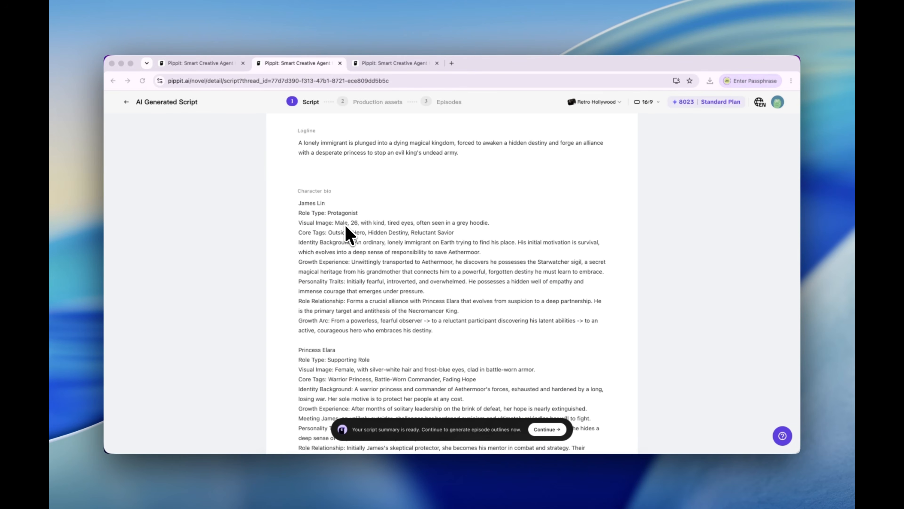
{"action": "scroll", "coordinate": [347, 233], "scroll_direction": "down", "scroll_amount": 3}
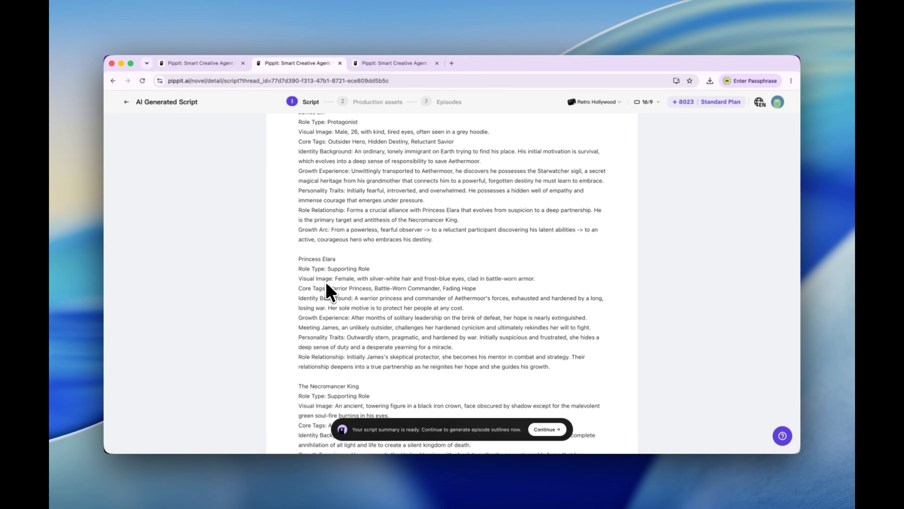
{"action": "scroll", "coordinate": [331, 290], "scroll_direction": "up", "scroll_amount": 3}
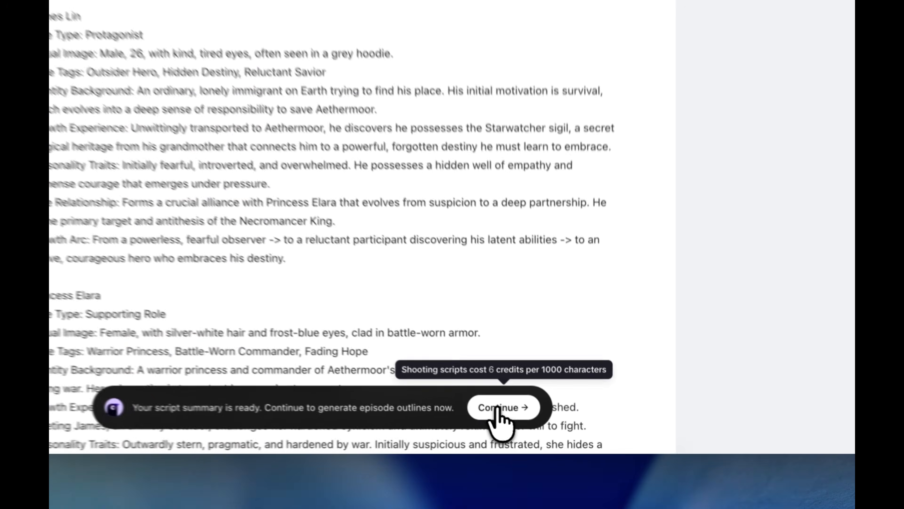
{"action": "left_click", "coordinate": [546, 430]}
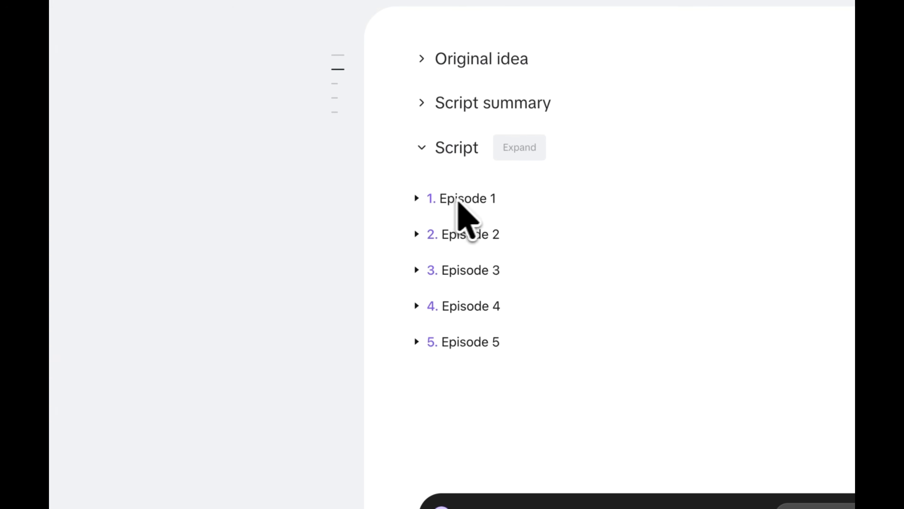
Expand the synopsis of Episode 1 and generate the scripts for all 5 episodes.
{"action": "left_click", "coordinate": [418, 199]}
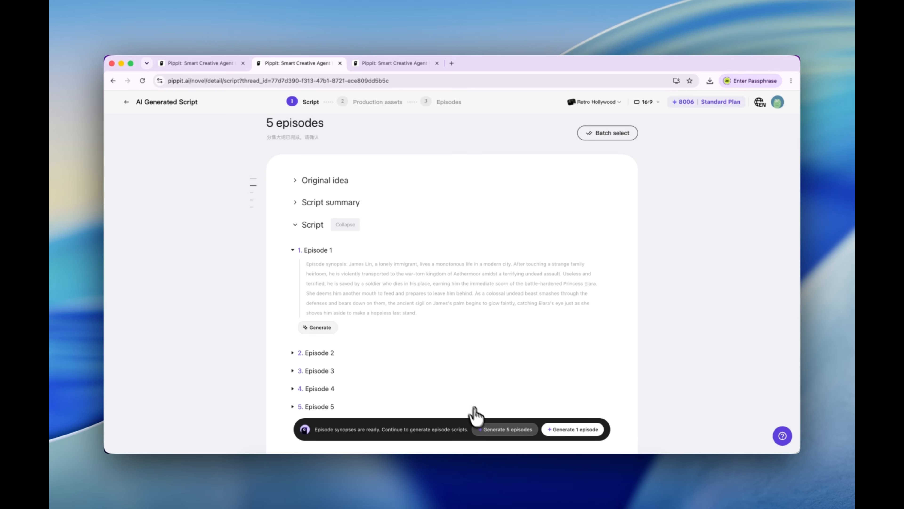
{"action": "left_click", "coordinate": [493, 431]}
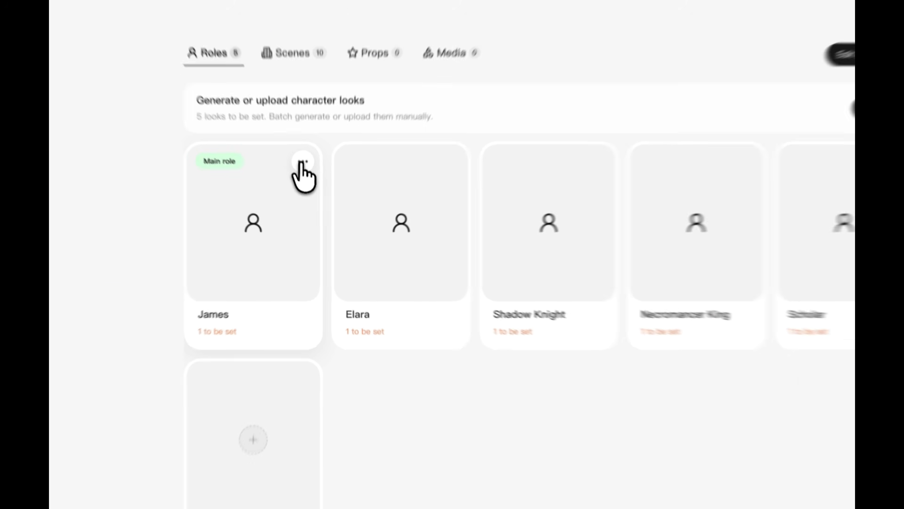
Open the James role in the canvas and upload a photo for his base image.
{"action": "left_click", "coordinate": [312, 200]}
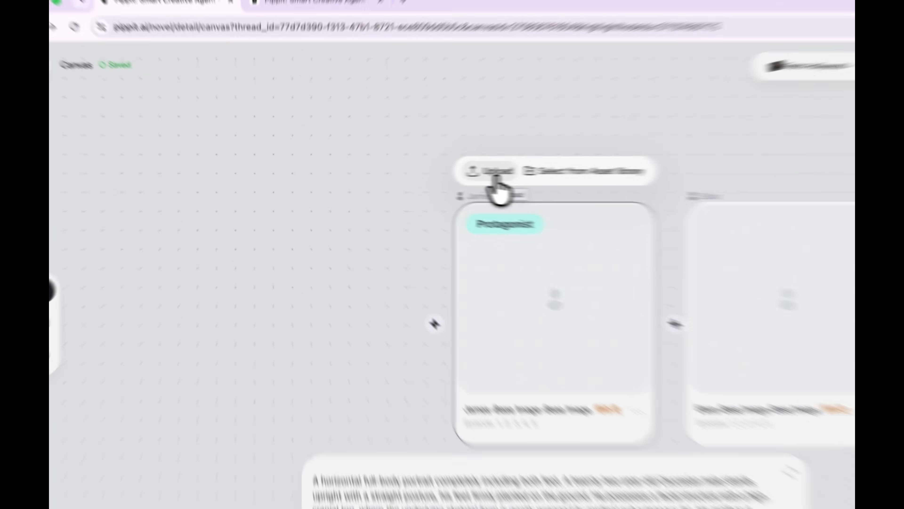
{"action": "left_click", "coordinate": [415, 178]}
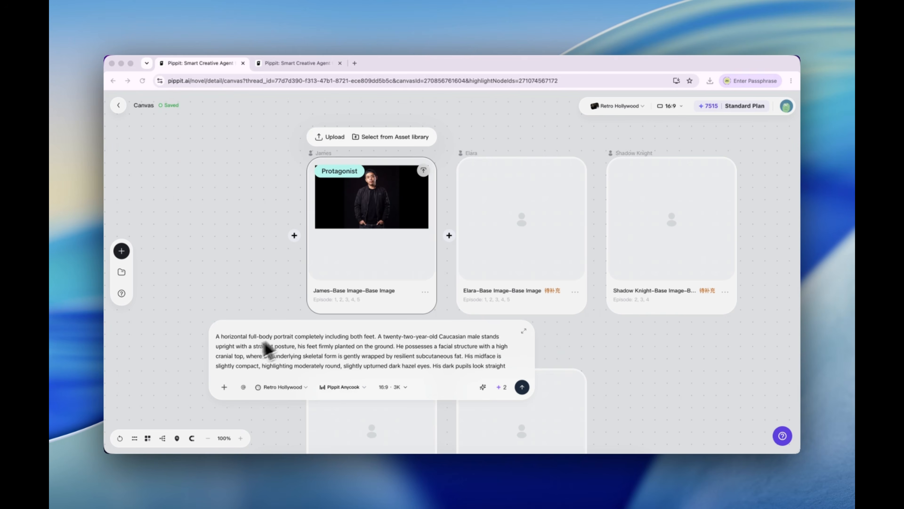
Add a reference image from the Asset library to James's prompt and generate his base image.
{"action": "left_click", "coordinate": [249, 351]}
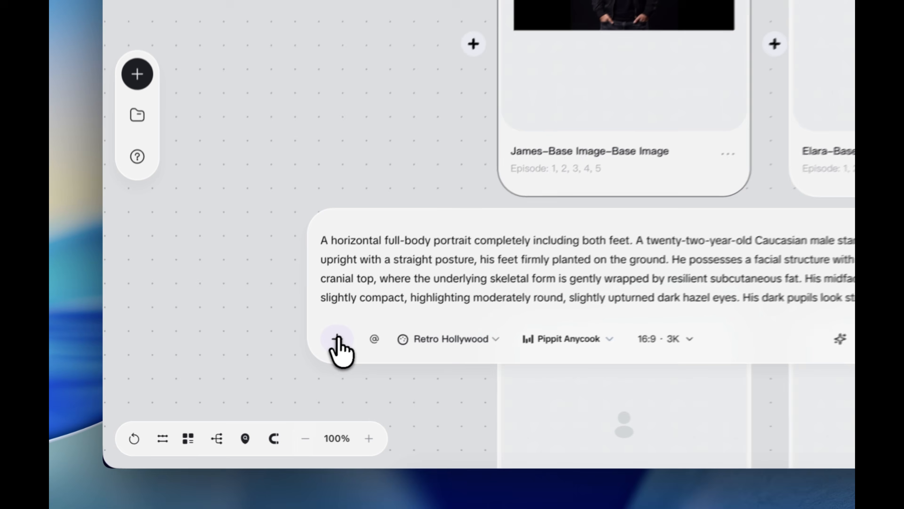
{"action": "left_click", "coordinate": [224, 387]}
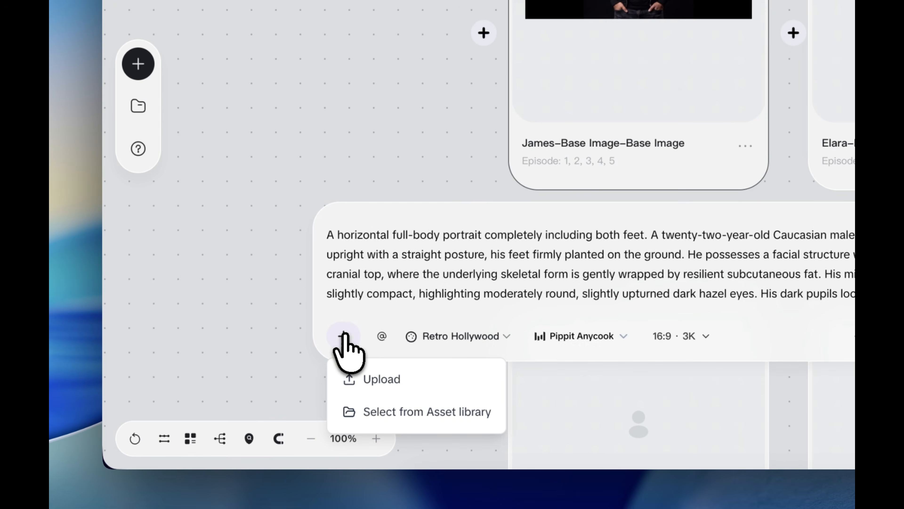
{"action": "left_click", "coordinate": [245, 410]}
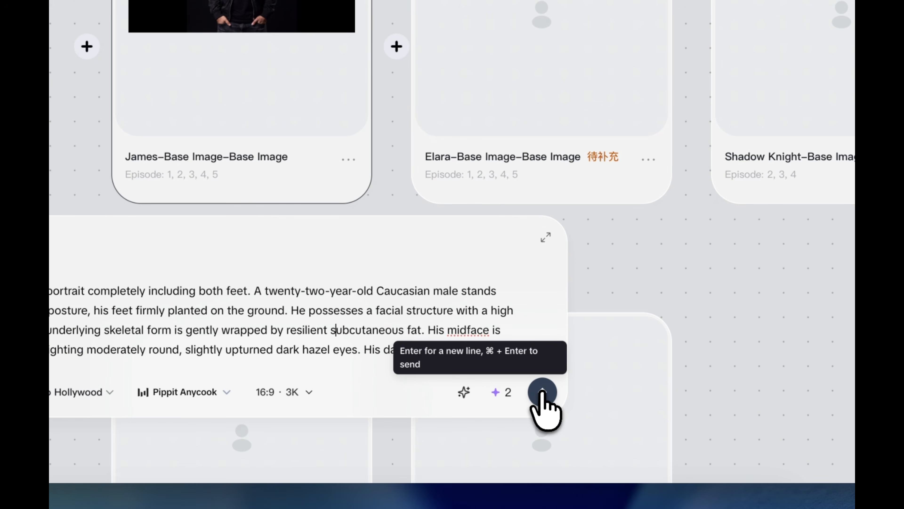
{"action": "left_click", "coordinate": [542, 392]}
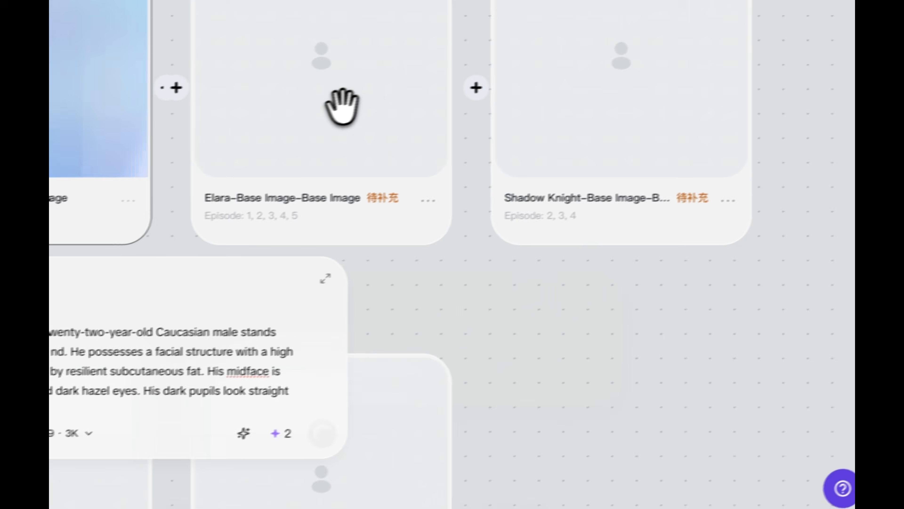
Generate the base images for the Elara and Shadow Knight roles from their existing prompts.
{"action": "left_click", "coordinate": [342, 107]}
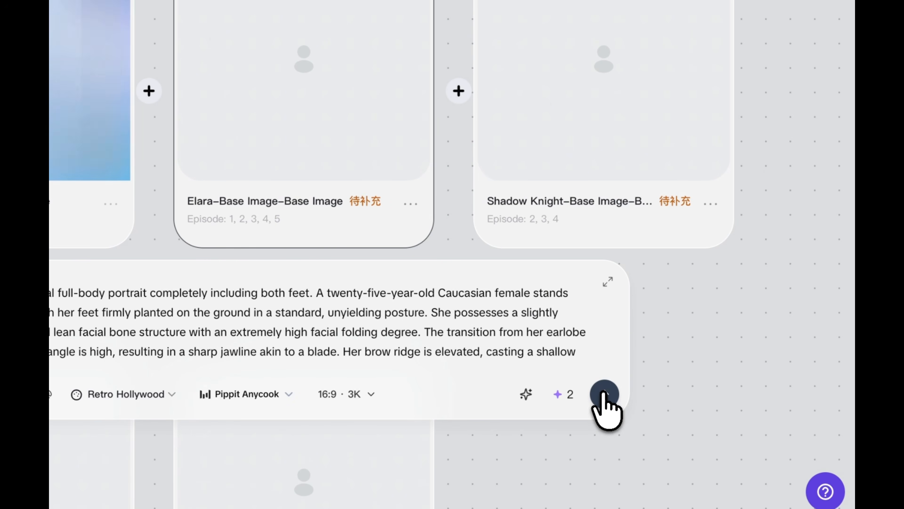
{"action": "left_click", "coordinate": [621, 389]}
{"action": "left_click", "coordinate": [560, 127]}
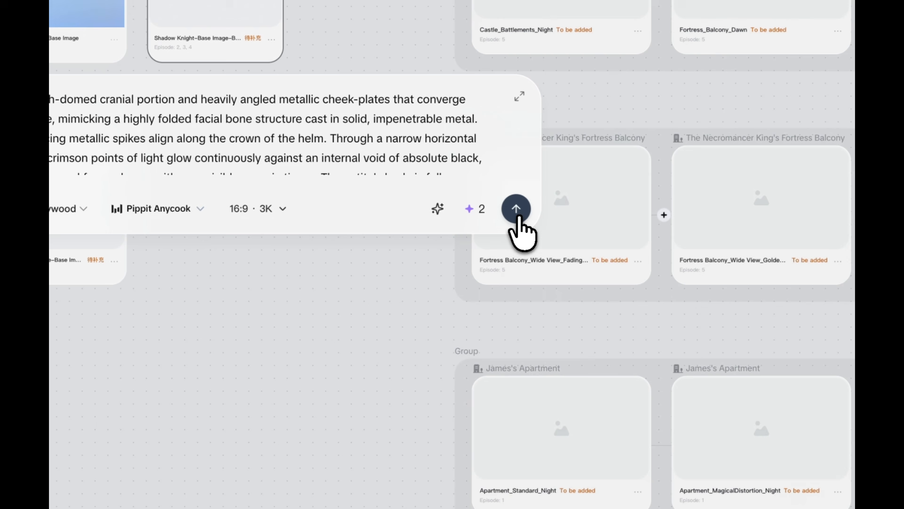
{"action": "left_click", "coordinate": [516, 210]}
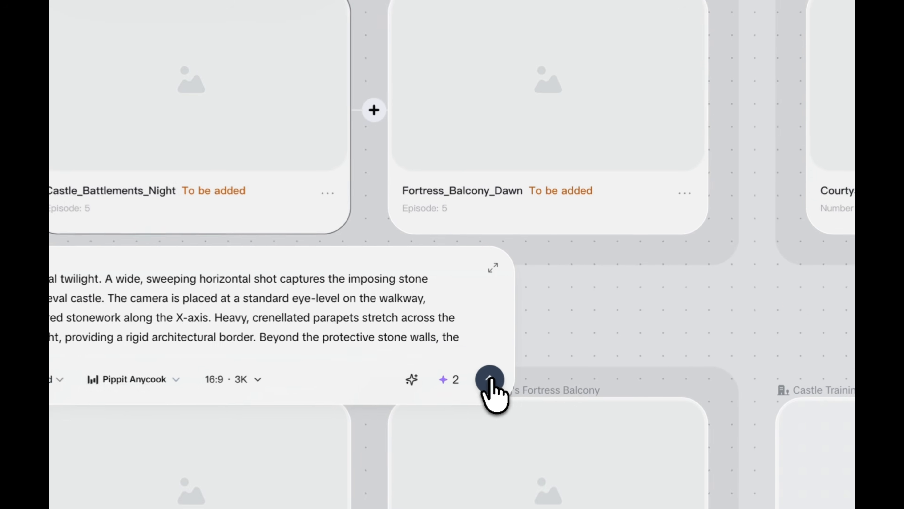
Generate the Castle_Battlements_Night and Fortress_Balcony_Dawn scene images of the Aethermoor castle battlements.
{"action": "left_click", "coordinate": [530, 365]}
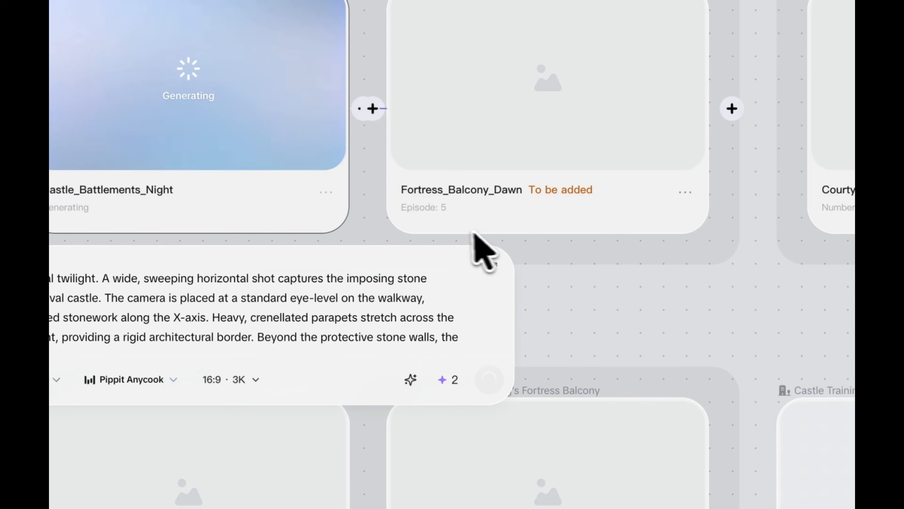
{"action": "left_click", "coordinate": [570, 121]}
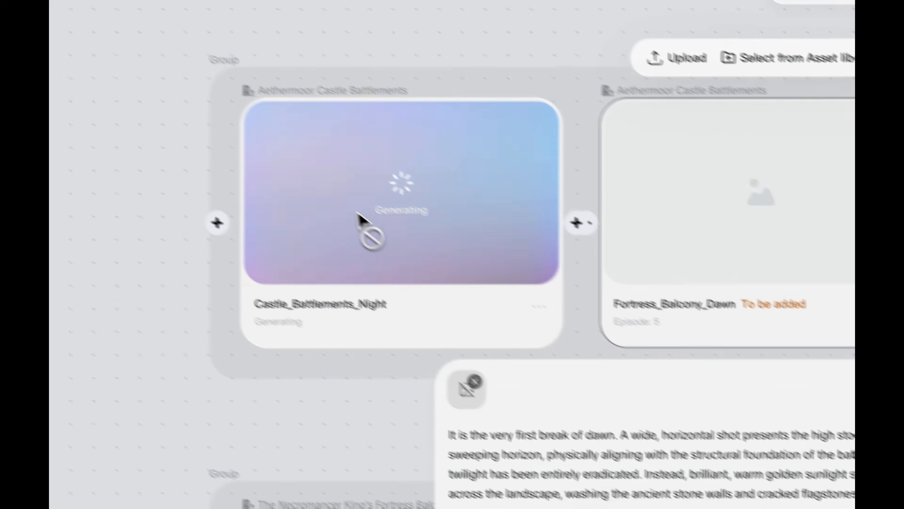
{"action": "scroll", "coordinate": [375, 162], "scroll_direction": "down", "scroll_amount": 6}
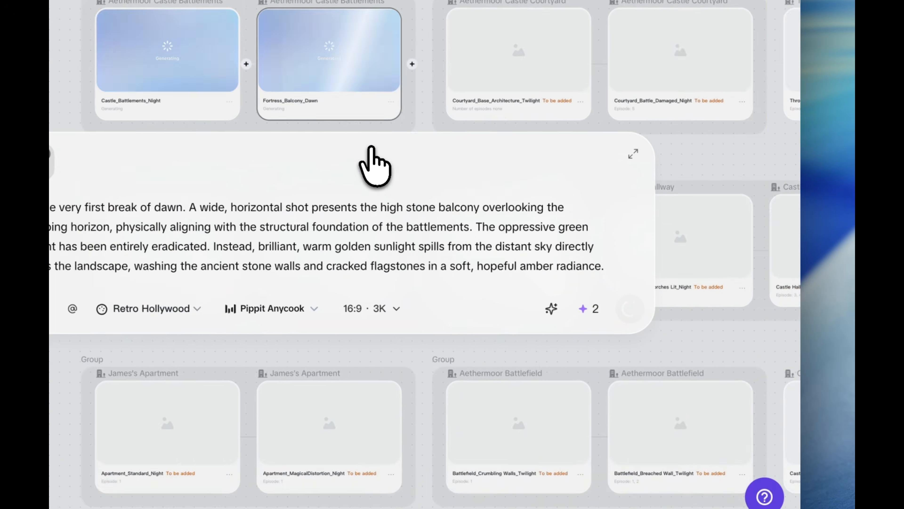
Check the image models available for generating the battle-damaged courtyard night scene.
{"action": "left_click", "coordinate": [492, 196]}
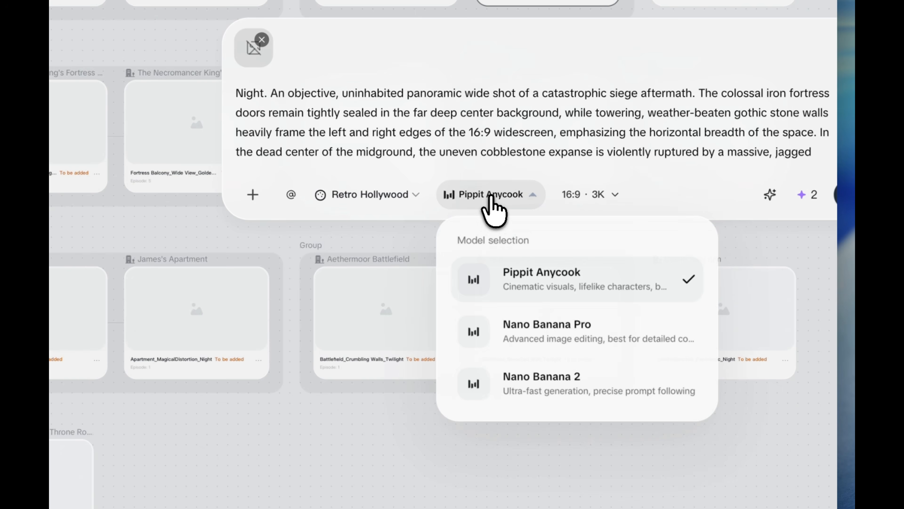
{"action": "left_click", "coordinate": [490, 197]}
{"action": "left_click", "coordinate": [491, 198]}
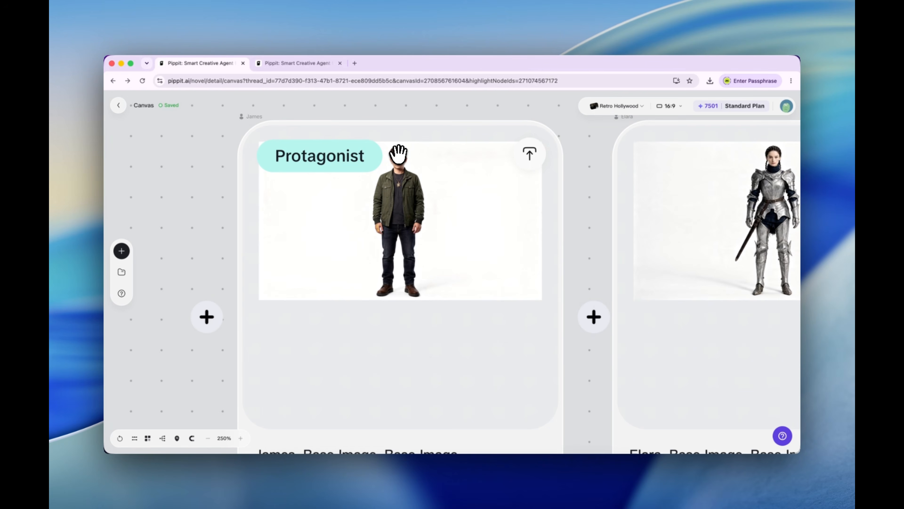
Examine the generated character and scene images on the canvas, along with the node types that can be added.
{"action": "scroll", "coordinate": [428, 183], "scroll_direction": "right", "scroll_amount": 10}
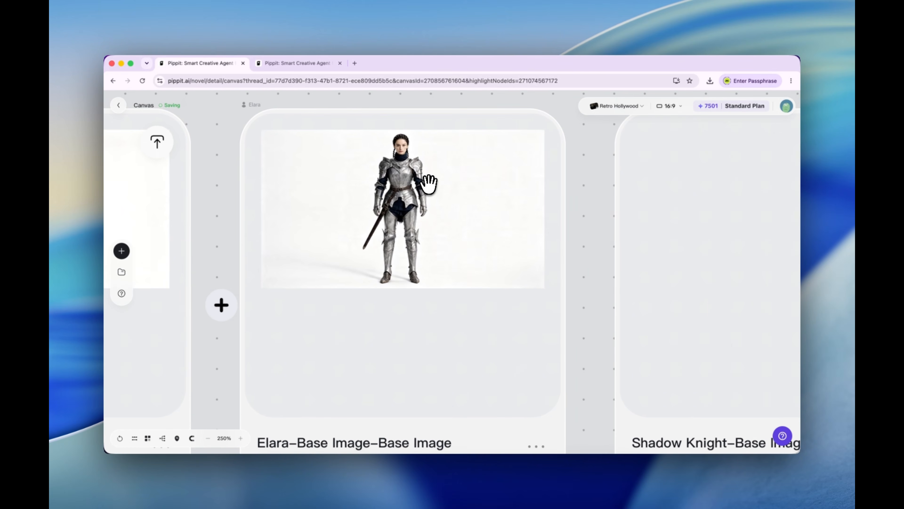
{"action": "scroll", "coordinate": [428, 183], "scroll_direction": "right", "scroll_amount": 8}
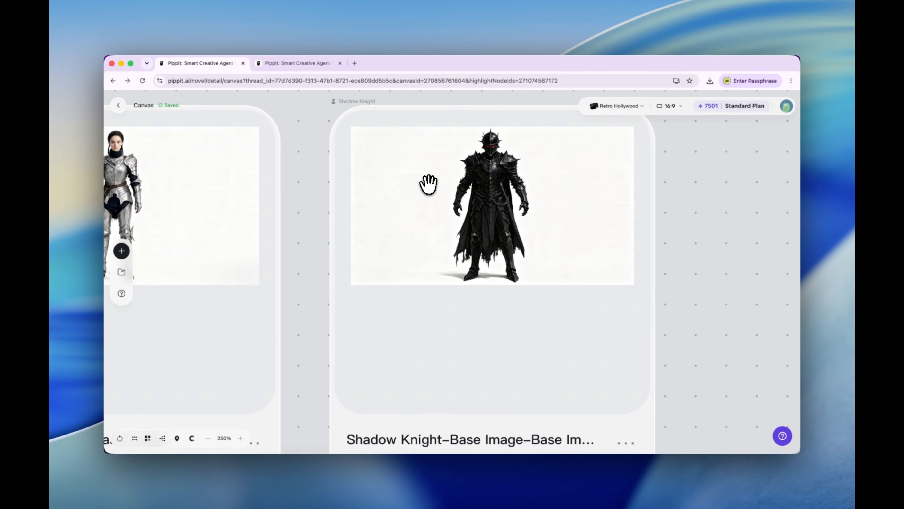
{"action": "scroll", "coordinate": [429, 187], "scroll_direction": "down", "scroll_amount": 15}
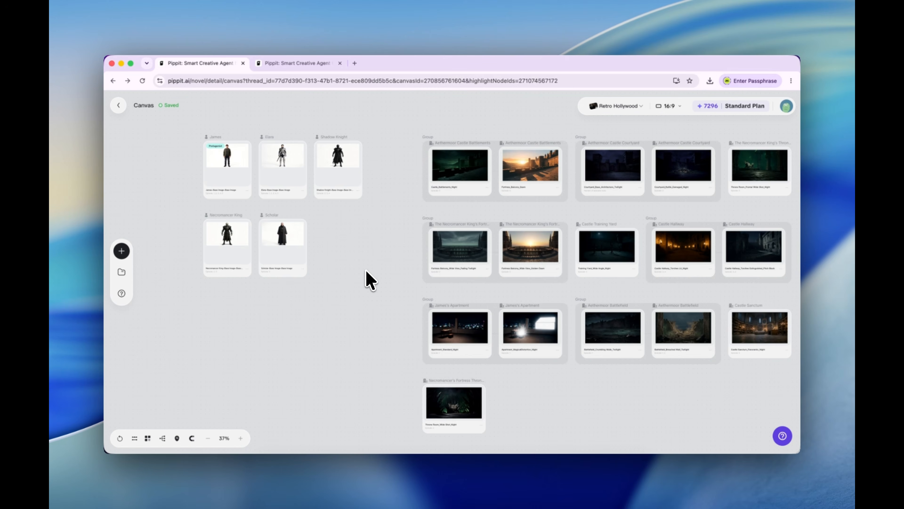
{"action": "scroll", "coordinate": [367, 279], "scroll_direction": "down", "scroll_amount": 2}
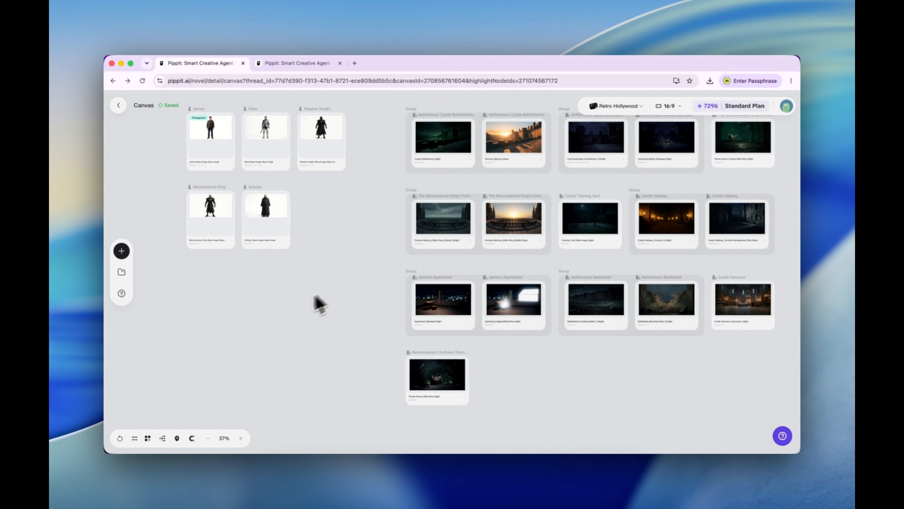
{"action": "left_click", "coordinate": [121, 252]}
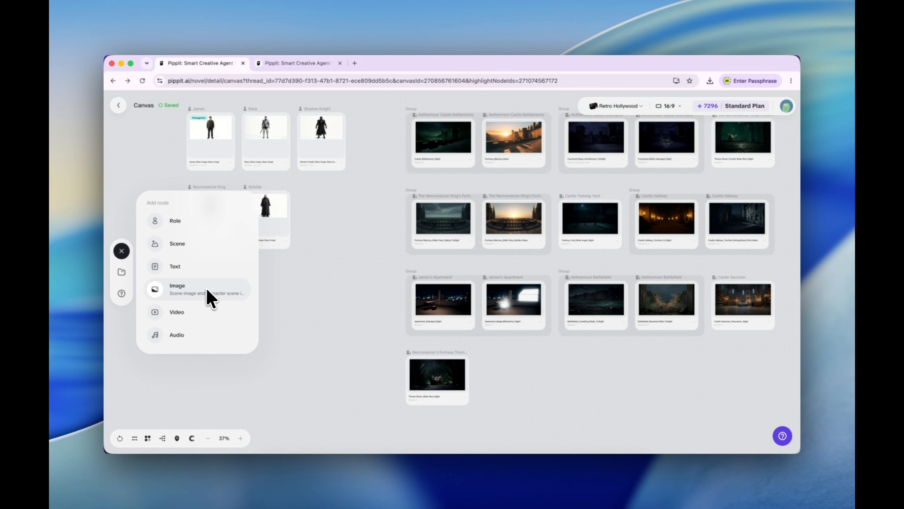
{"action": "left_click", "coordinate": [298, 276]}
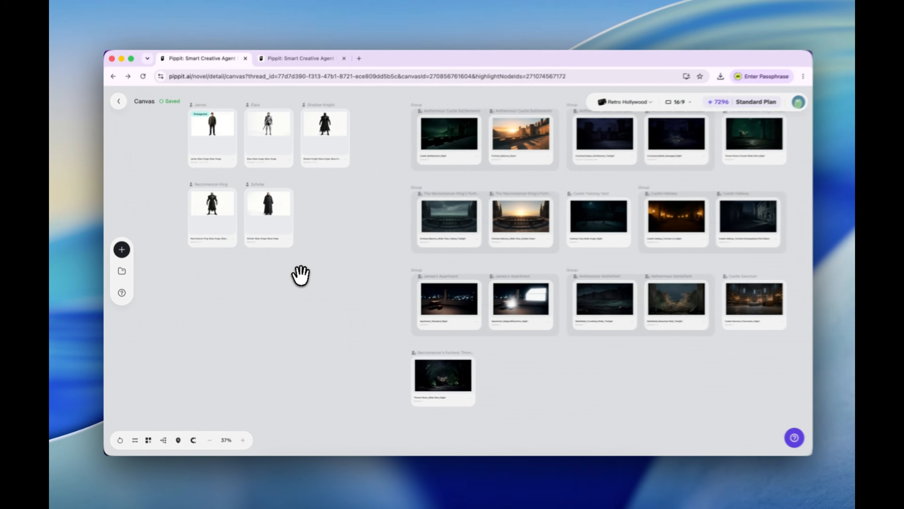
{"action": "scroll", "coordinate": [385, 245], "scroll_direction": "down", "scroll_amount": 3}
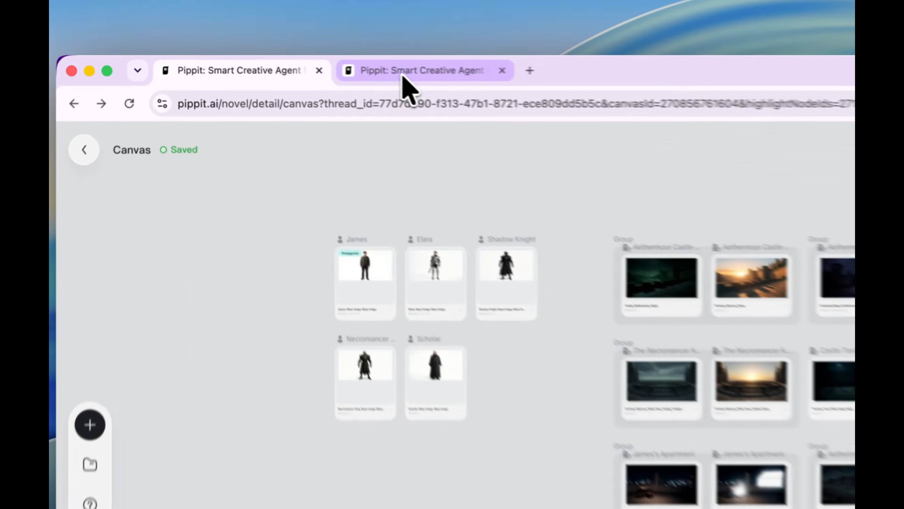
Return to the project's browser tab and review its script and production assets stages.
{"action": "left_click", "coordinate": [285, 64]}
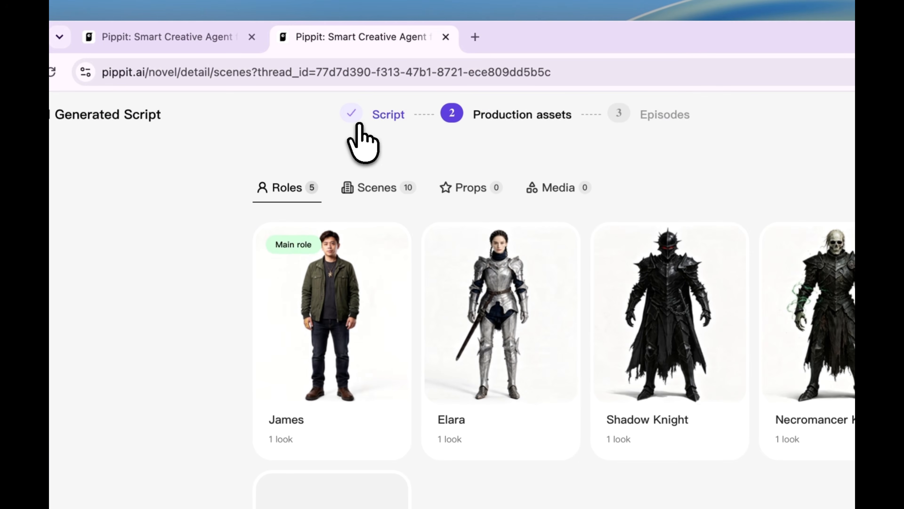
{"action": "left_click", "coordinate": [385, 119]}
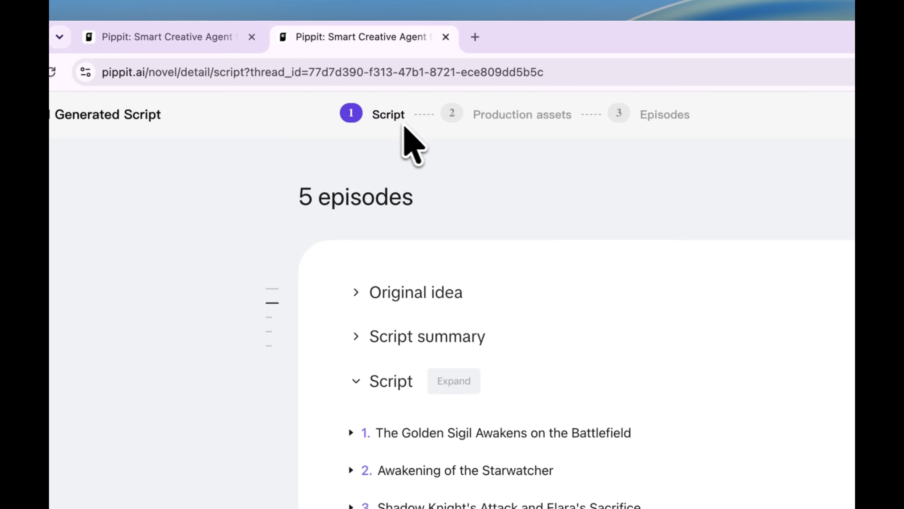
{"action": "left_click", "coordinate": [491, 117]}
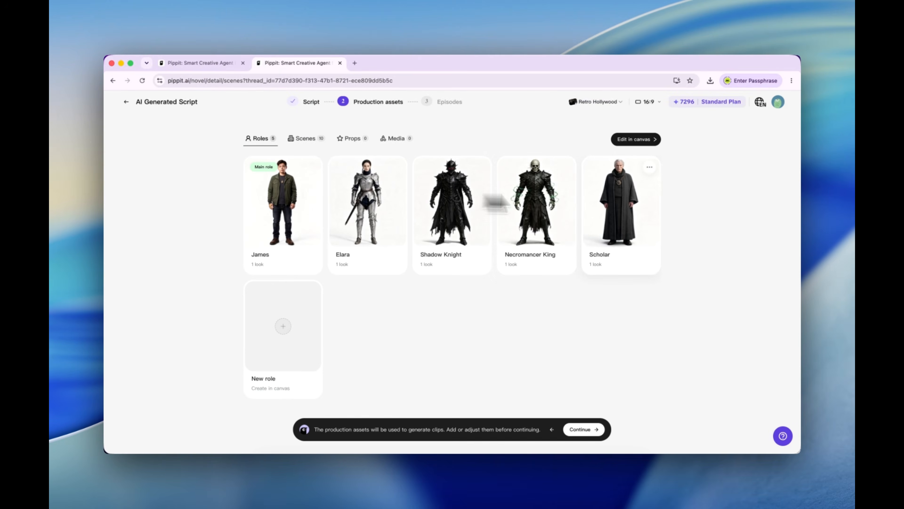
Go to the episodes stage and generate the shooting script for Episode 1, The Golden Sigil Awakens on the Battlefield.
{"action": "left_click", "coordinate": [445, 102]}
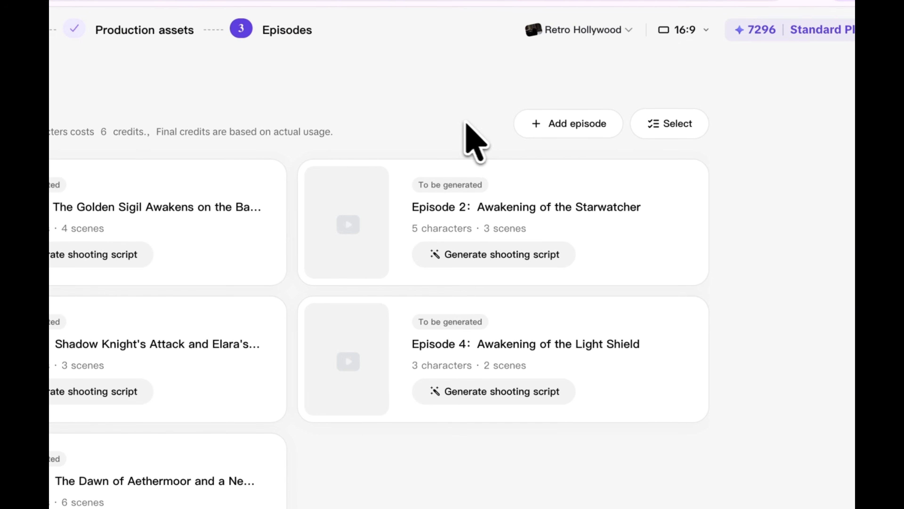
{"action": "left_click", "coordinate": [547, 126]}
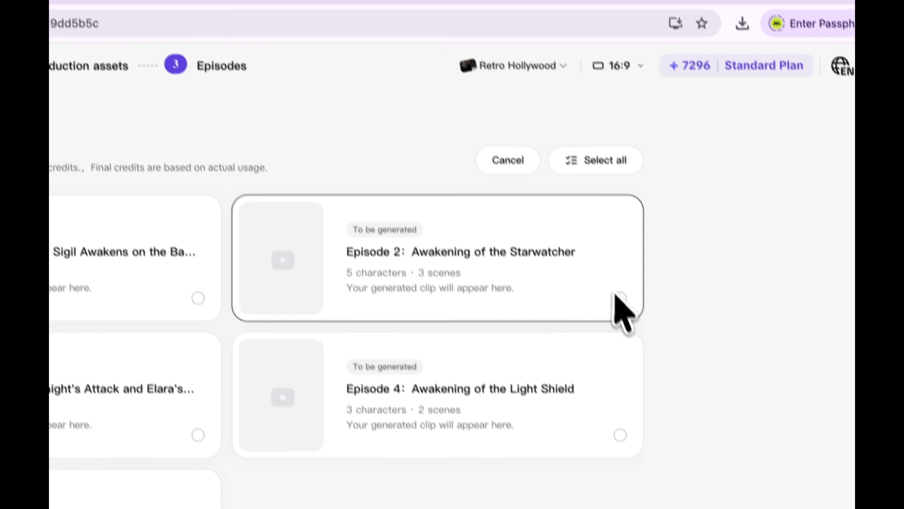
{"action": "left_click", "coordinate": [509, 142]}
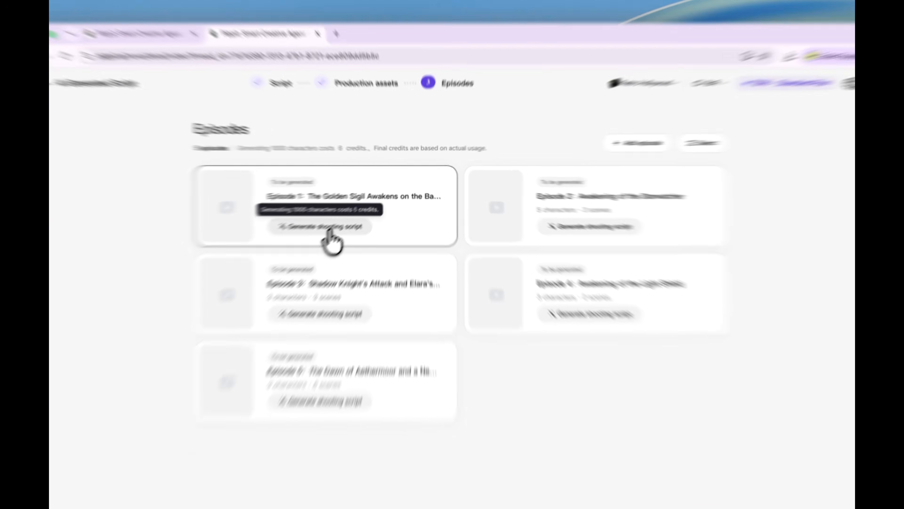
{"action": "left_click", "coordinate": [350, 218]}
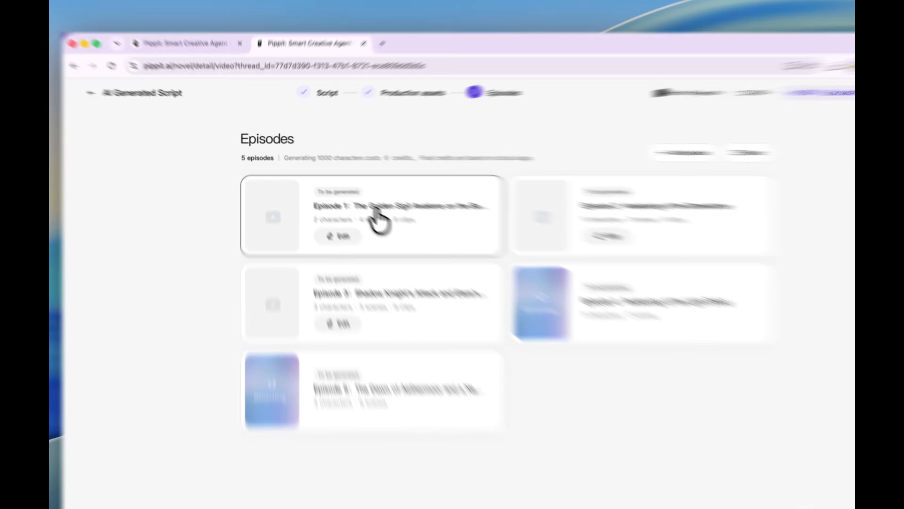
Open Episode 1 and review its character and location assets alongside the Clip 01 prompt.
{"action": "left_click", "coordinate": [352, 198]}
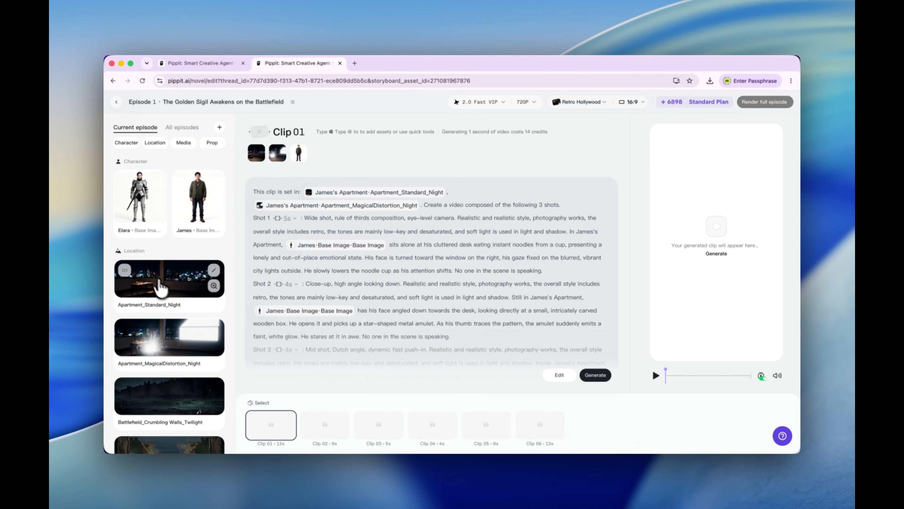
{"action": "scroll", "coordinate": [169, 323], "scroll_direction": "down", "scroll_amount": 2}
{"action": "scroll", "coordinate": [181, 357], "scroll_direction": "up", "scroll_amount": 2}
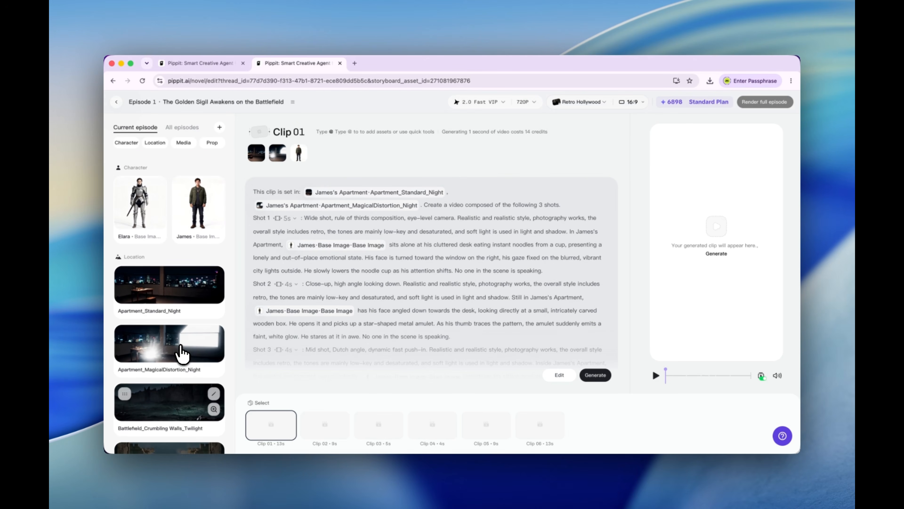
{"action": "scroll", "coordinate": [462, 246], "scroll_direction": "down", "scroll_amount": 2}
{"action": "scroll", "coordinate": [462, 246], "scroll_direction": "up", "scroll_amount": 2}
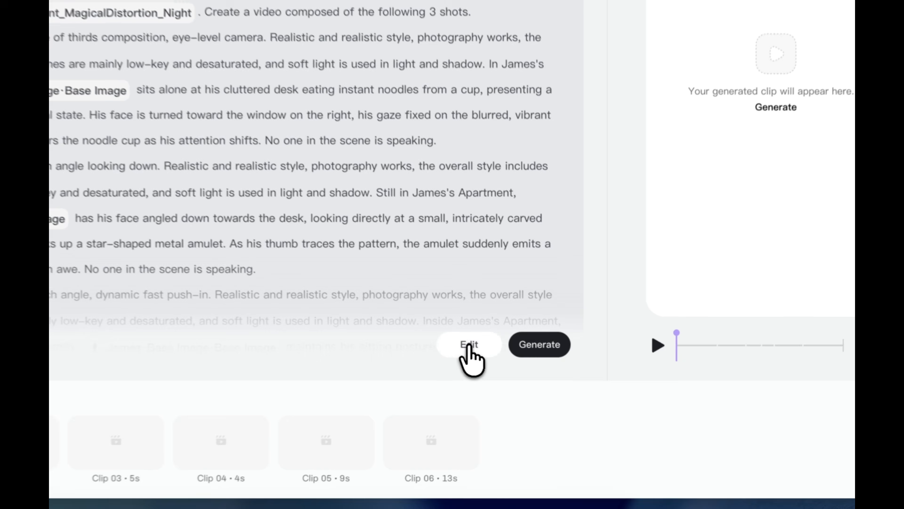
Check that Clip 01's prompt can be edited, leave it unedited, and generate the clip.
{"action": "left_click", "coordinate": [559, 375]}
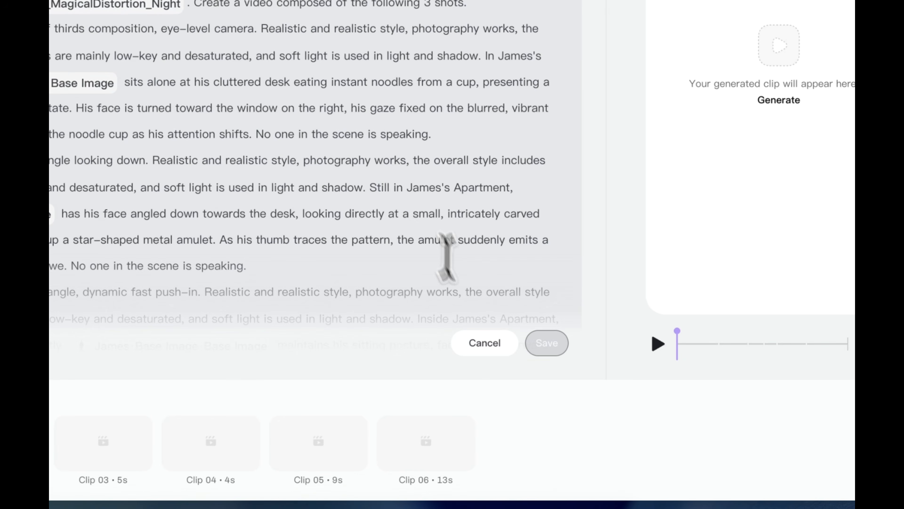
{"action": "left_click", "coordinate": [483, 344]}
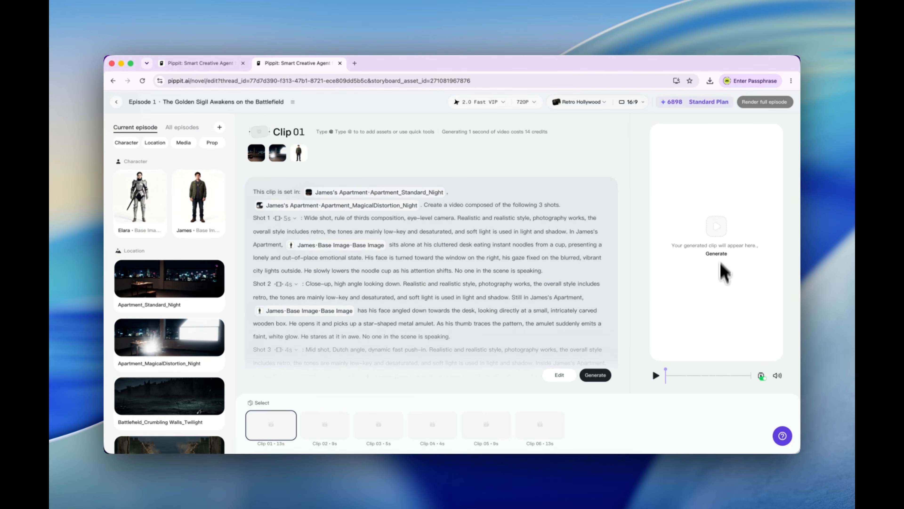
{"action": "left_click", "coordinate": [597, 378]}
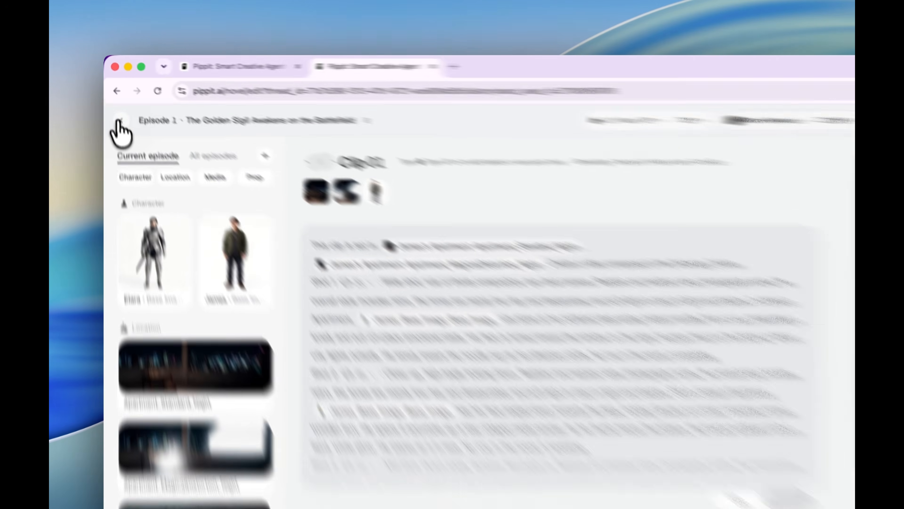
Generate Clip 01 of Episode 2, Awakening of the Starwatcher, and the clip with James and Elara on the Aethermoor Castle battlements.
{"action": "left_click", "coordinate": [116, 102]}
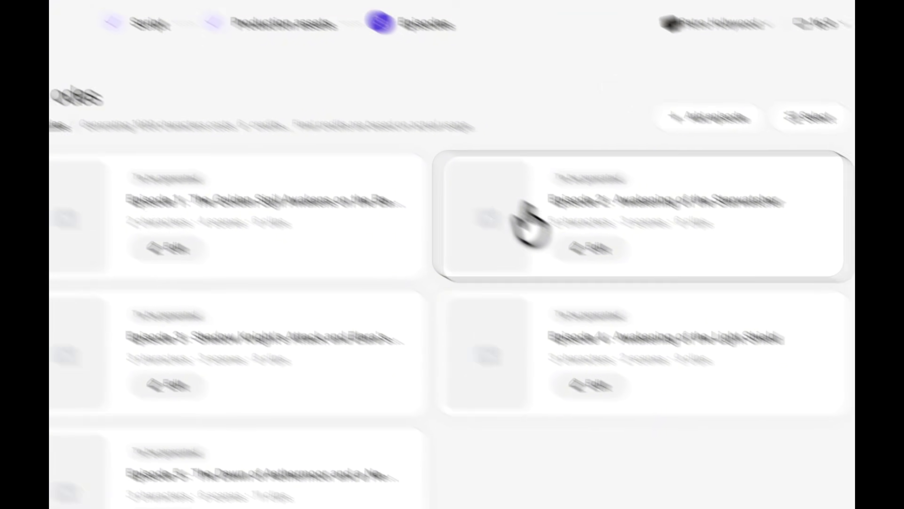
{"action": "left_click", "coordinate": [591, 248]}
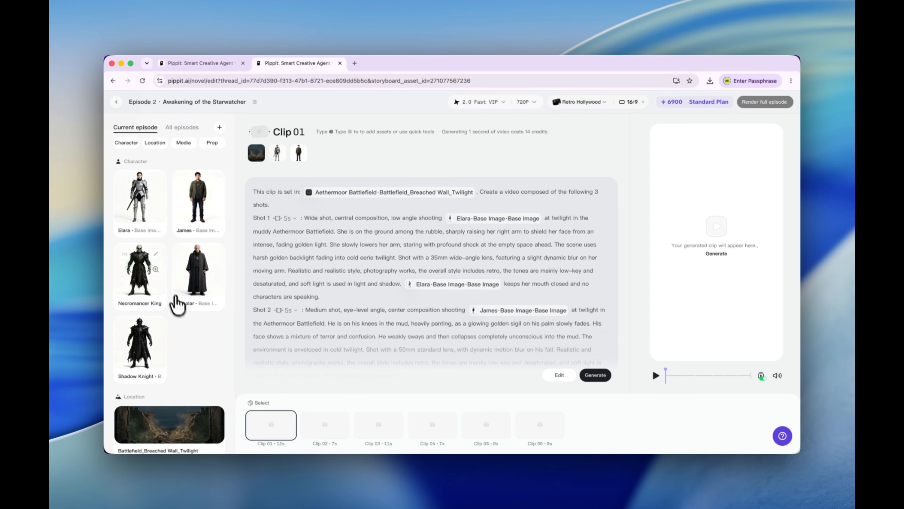
{"action": "scroll", "coordinate": [184, 412], "scroll_direction": "down", "scroll_amount": 4}
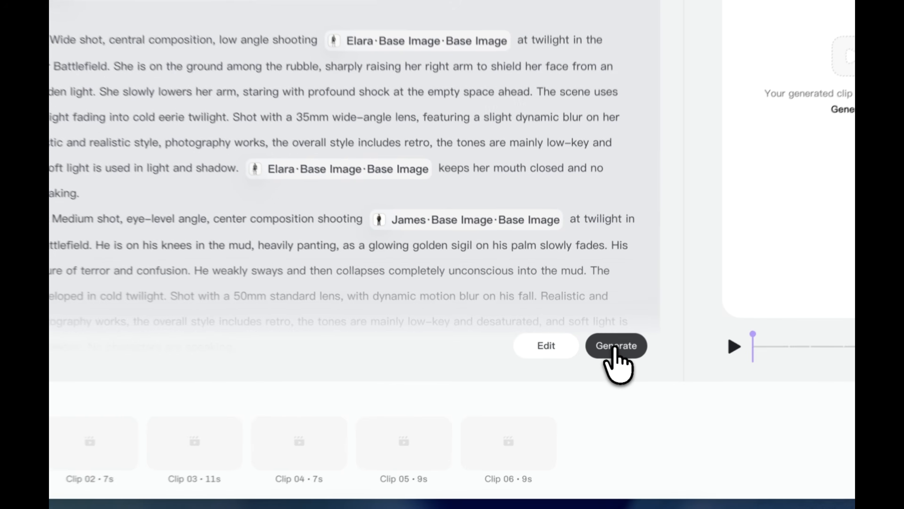
{"action": "left_click", "coordinate": [595, 375]}
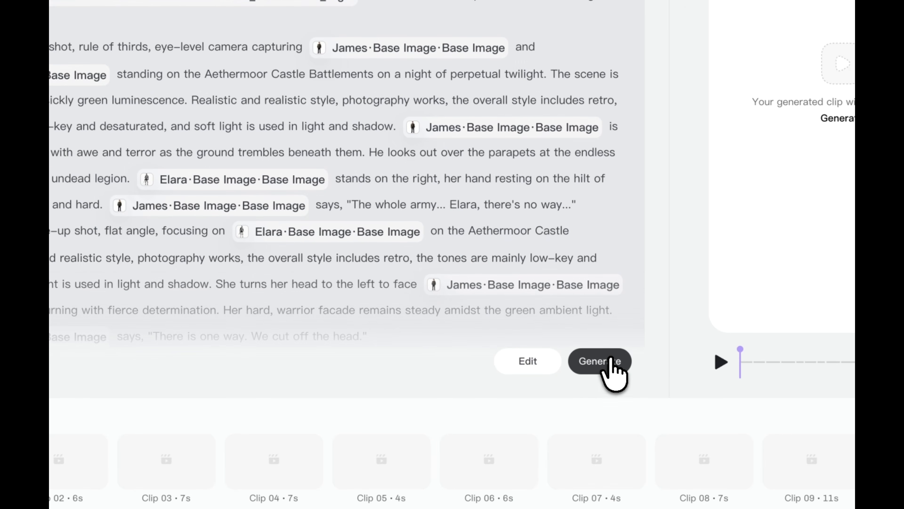
{"action": "left_click", "coordinate": [607, 373]}
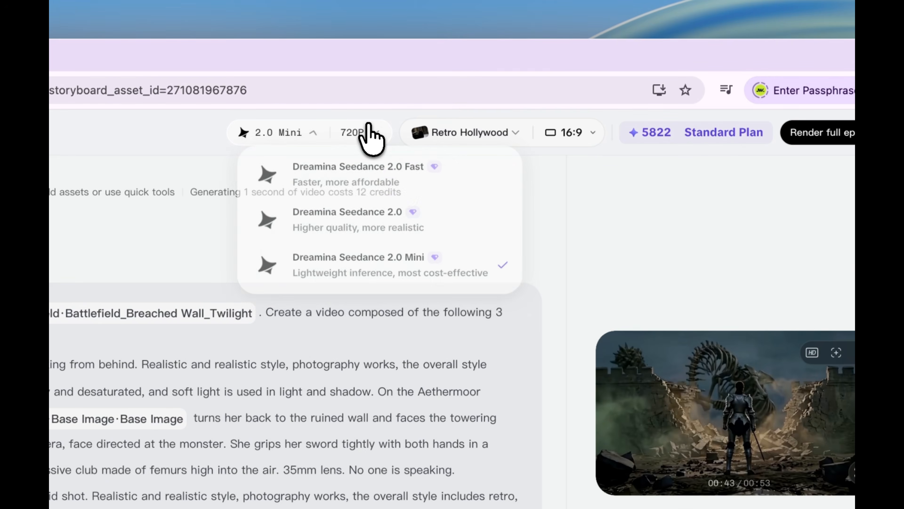
Check the video resolution options for Episode 1 and play its generated video from Clip 01.
{"action": "left_click", "coordinate": [528, 102]}
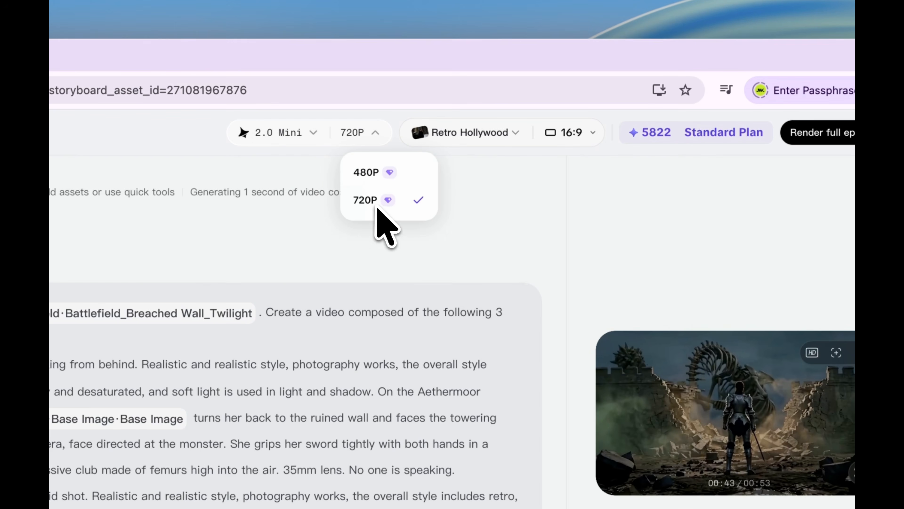
{"action": "left_click", "coordinate": [468, 212]}
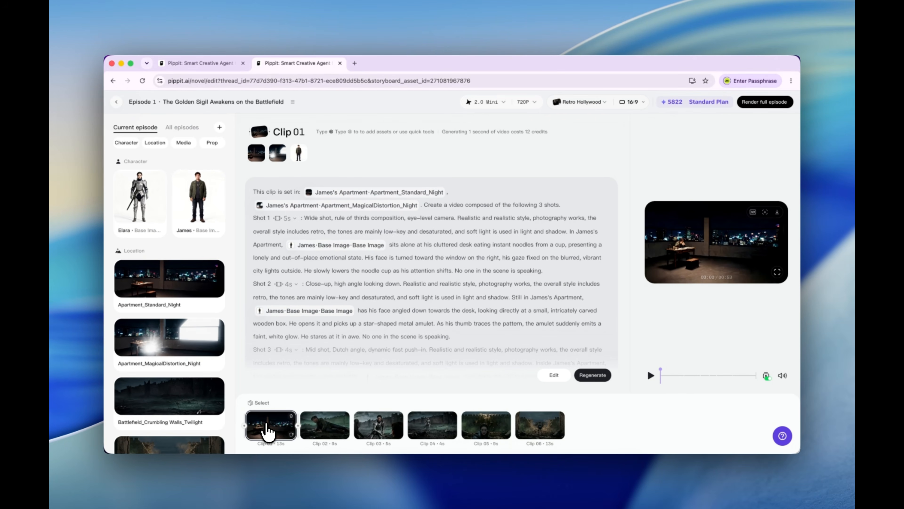
{"action": "left_click", "coordinate": [650, 375]}
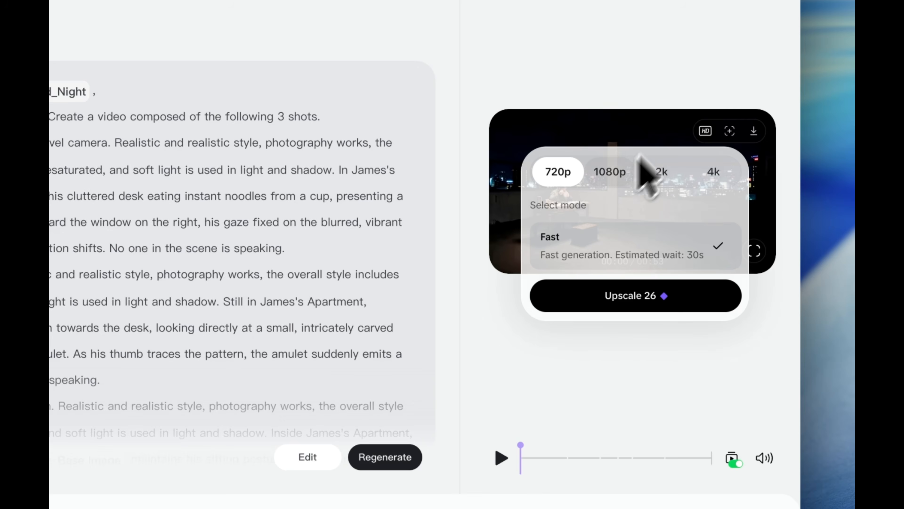
Upscale Episode 1's battlefield clip of James in the mud to 1080p in Fast mode and capture a keyframe from the Bone Goliath clip.
{"action": "left_click", "coordinate": [680, 130]}
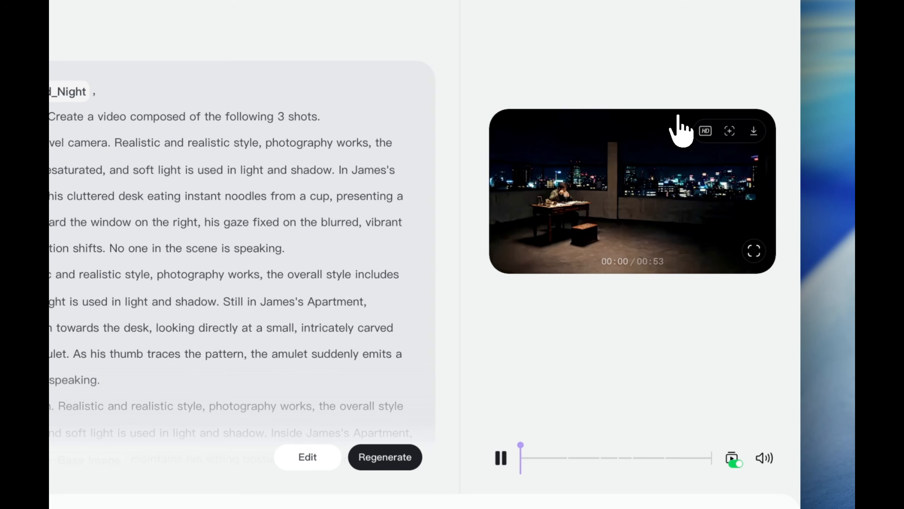
{"action": "left_click", "coordinate": [706, 132]}
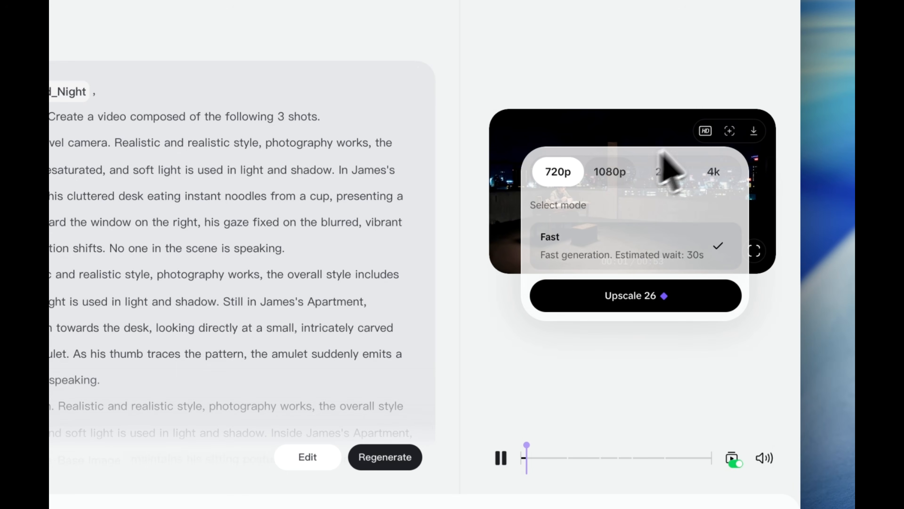
{"action": "left_click", "coordinate": [705, 132]}
{"action": "left_click", "coordinate": [705, 131]}
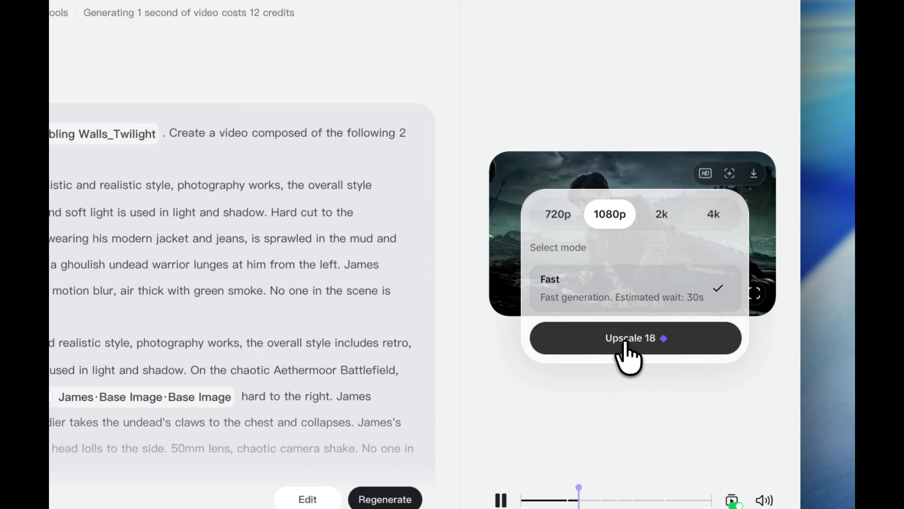
{"action": "left_click", "coordinate": [624, 338]}
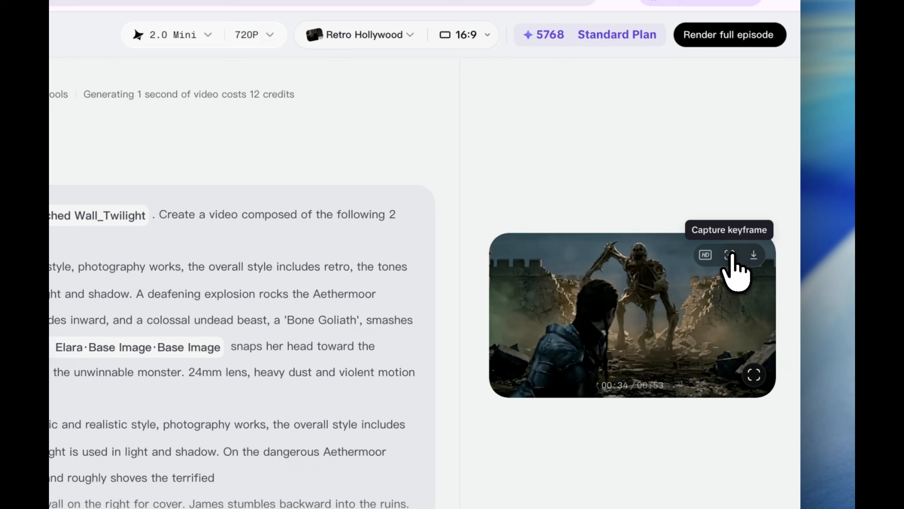
{"action": "left_click", "coordinate": [730, 254]}
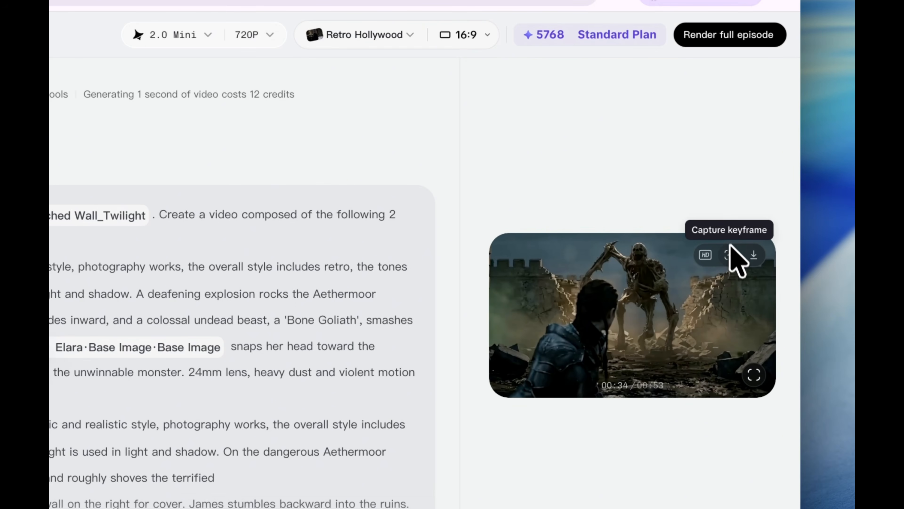
{"action": "left_click", "coordinate": [730, 255]}
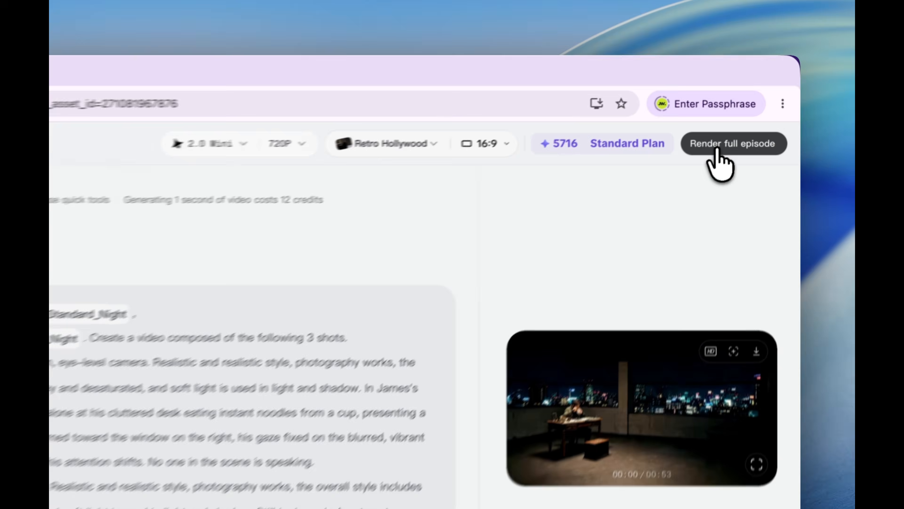
Render the full Episode 1 and download it without the brand watermark after playing it.
{"action": "left_click", "coordinate": [756, 109]}
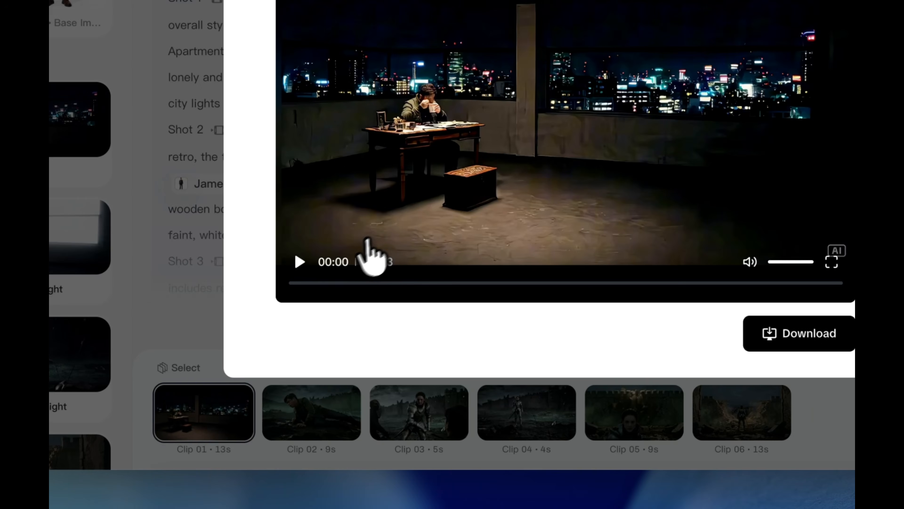
{"action": "left_click", "coordinate": [300, 262]}
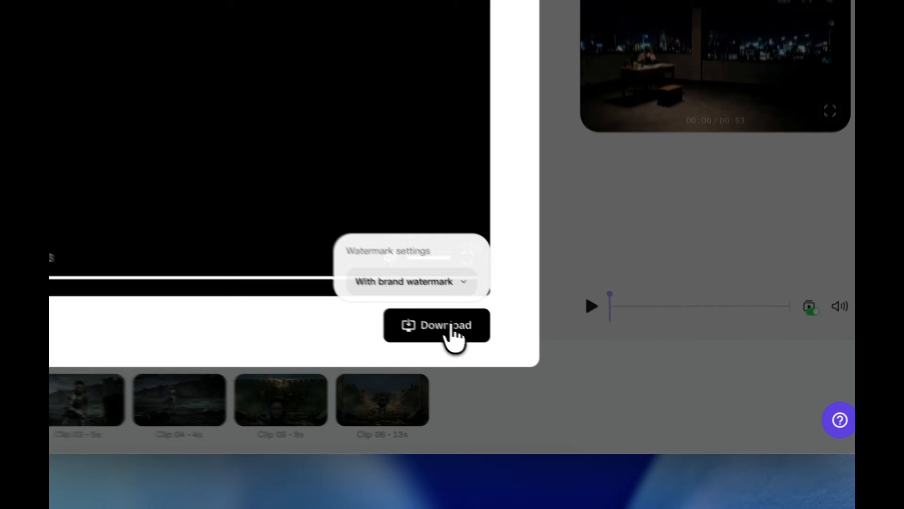
{"action": "left_click", "coordinate": [575, 385]}
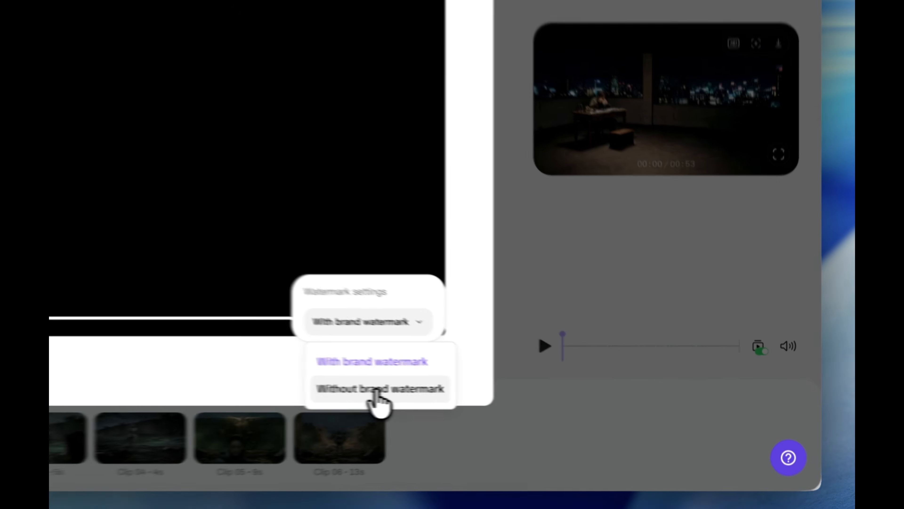
{"action": "left_click", "coordinate": [560, 398]}
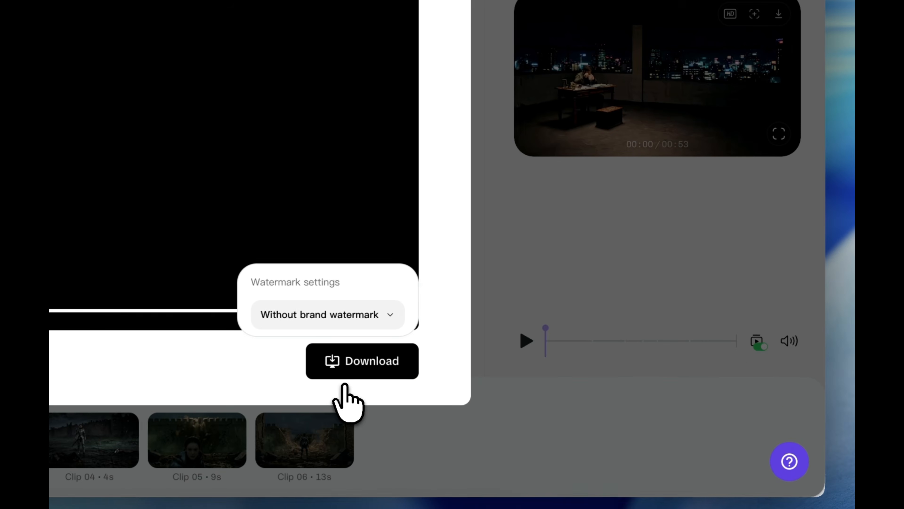
{"action": "left_click", "coordinate": [350, 361]}
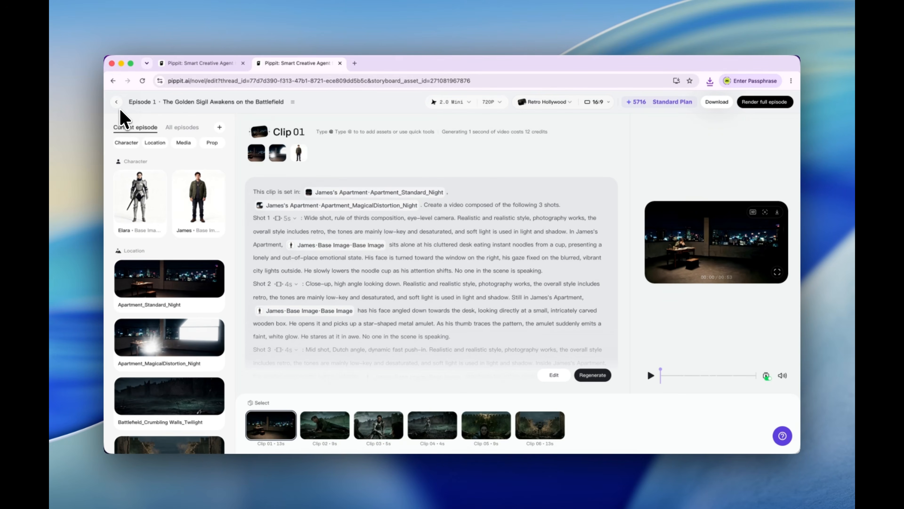
Leave Episode 1, reopen the AI Generated Script project from Story Studio, and review its script and production assets.
{"action": "left_click", "coordinate": [117, 103]}
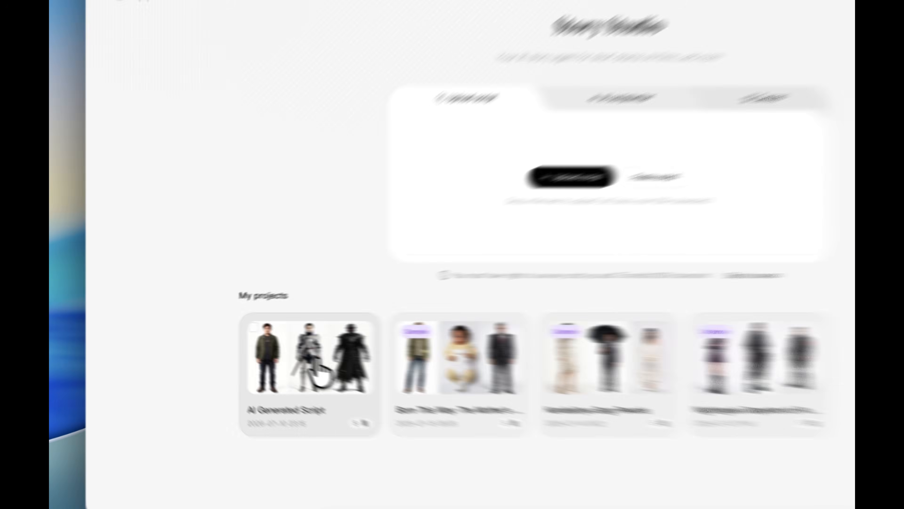
{"action": "left_click", "coordinate": [256, 350]}
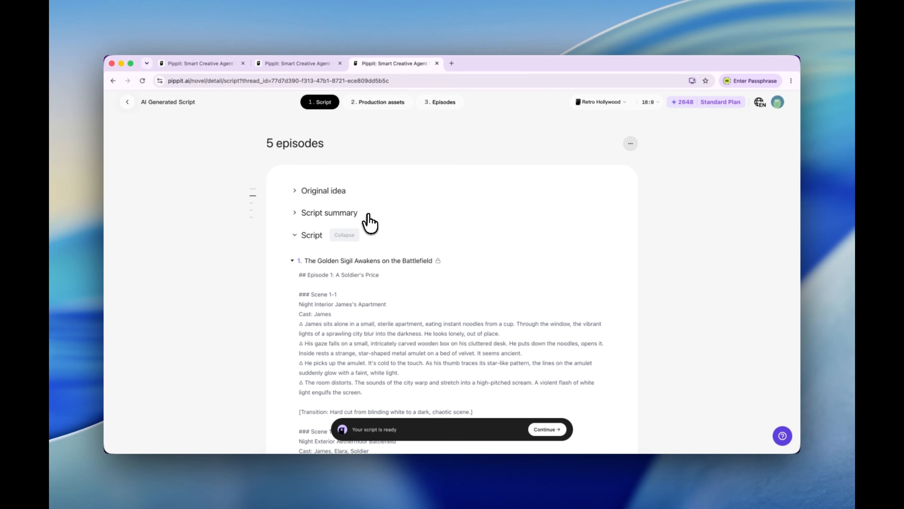
{"action": "scroll", "coordinate": [369, 222], "scroll_direction": "down", "scroll_amount": 5}
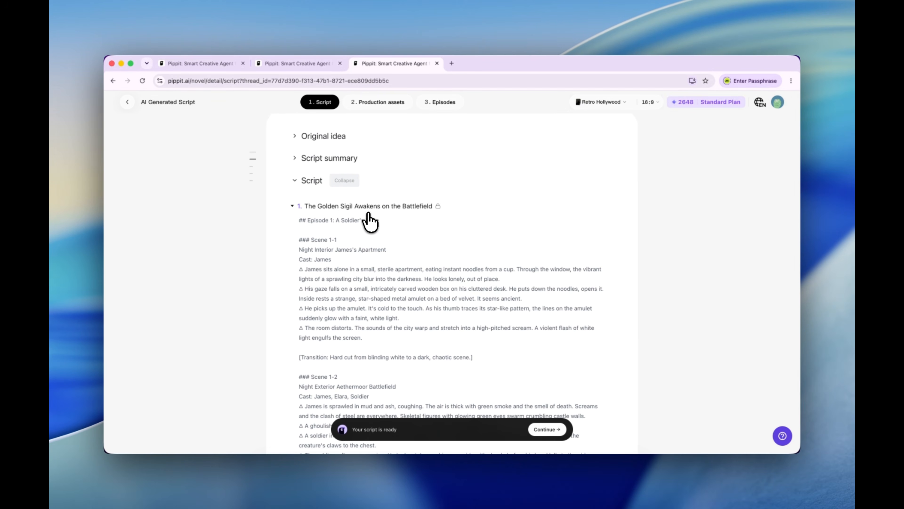
{"action": "scroll", "coordinate": [370, 222], "scroll_direction": "down", "scroll_amount": 7}
{"action": "scroll", "coordinate": [370, 222], "scroll_direction": "up", "scroll_amount": 12}
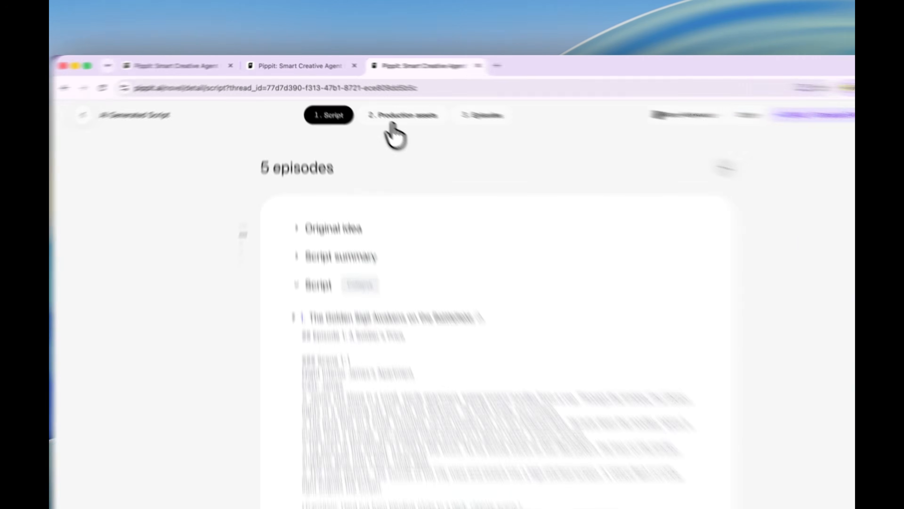
{"action": "left_click", "coordinate": [393, 117]}
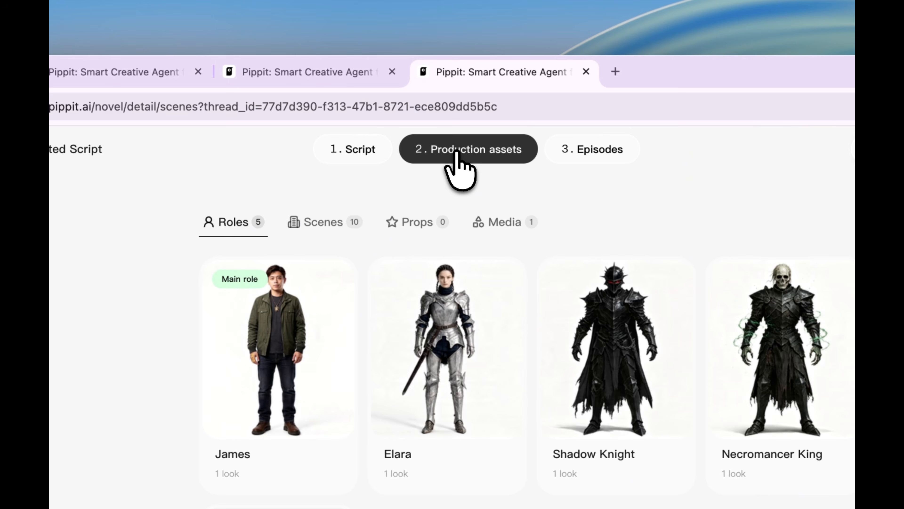